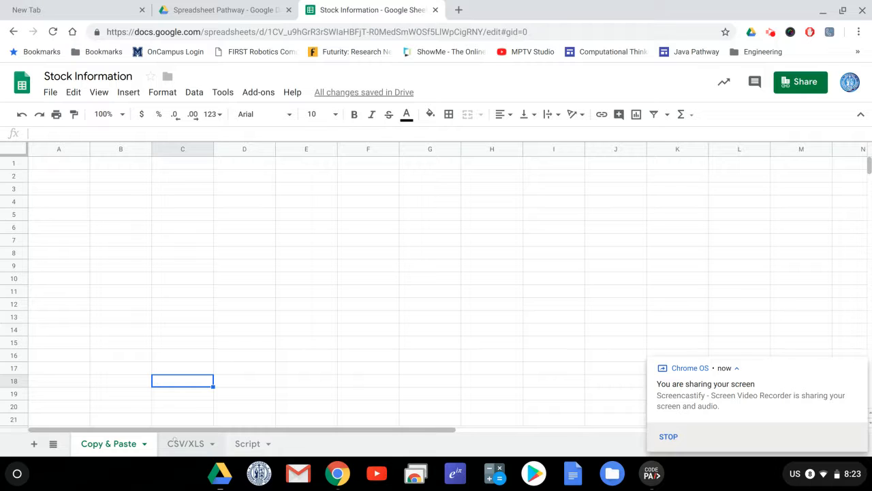
Look over the CSV/XLS and Script sheets and return to the Copy & Paste sheet.
{"action": "left_click", "coordinate": [200, 438]}
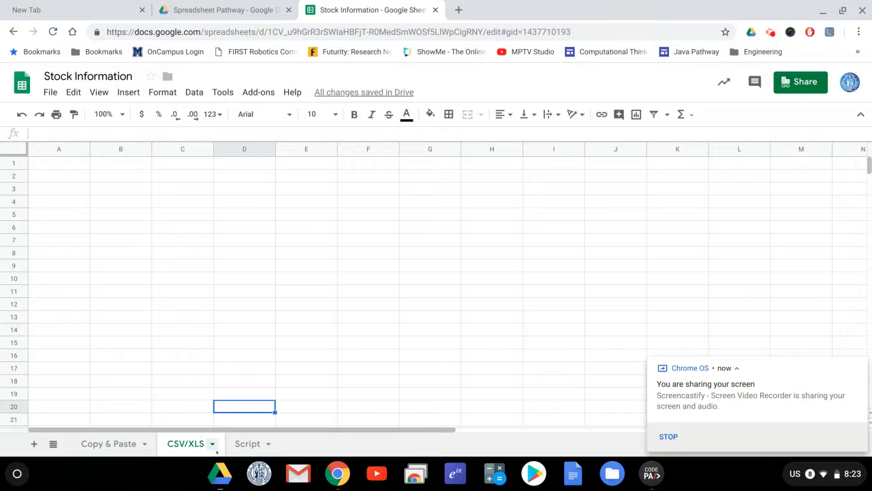
{"action": "left_click", "coordinate": [245, 446]}
{"action": "left_click", "coordinate": [140, 444]}
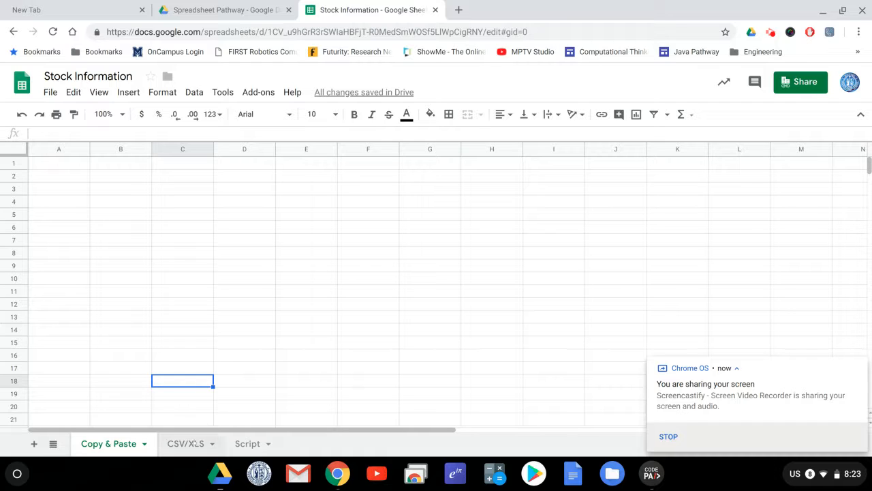
Search the web for "google stock price" in a new browser tab.
{"action": "left_click", "coordinate": [457, 10]}
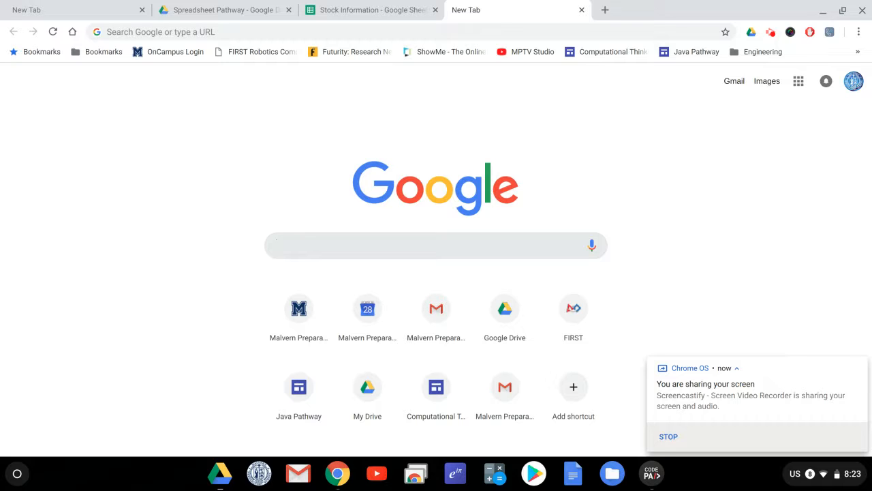
{"action": "type", "text": "google "}
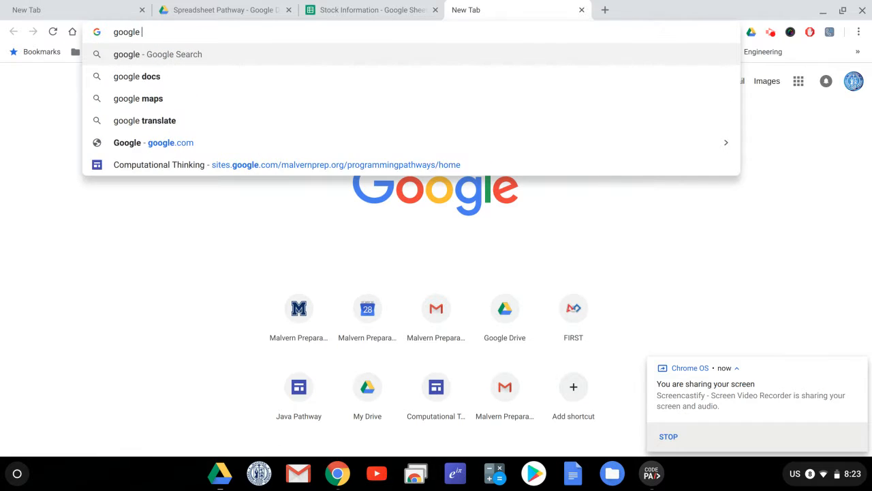
{"action": "type", "text": "stock price"}
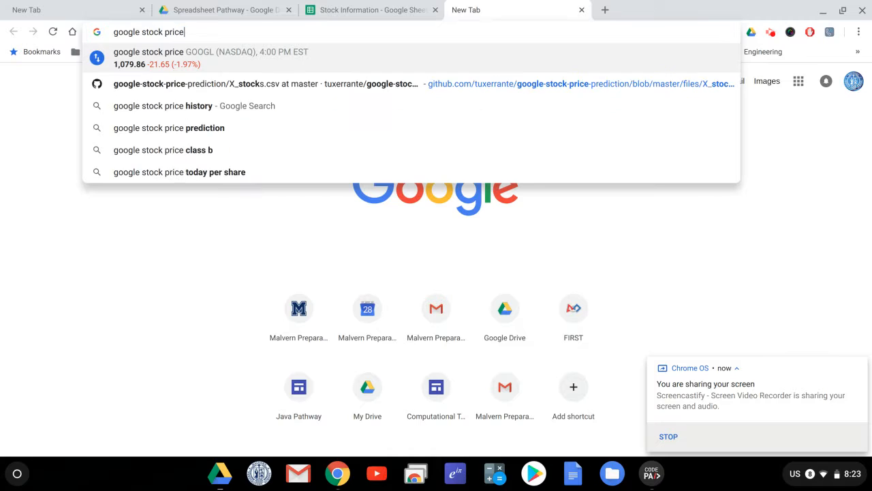
{"action": "key", "text": "Return"}
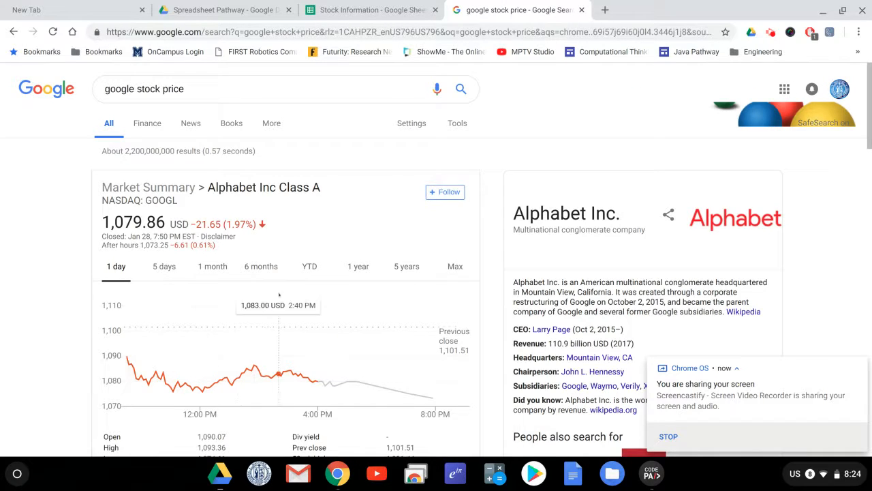
Open the Yahoo Finance summary page for Alphabet Inc. (GOOG) from the search results.
{"action": "scroll", "coordinate": [273, 279], "scroll_direction": "down", "scroll_amount": 2}
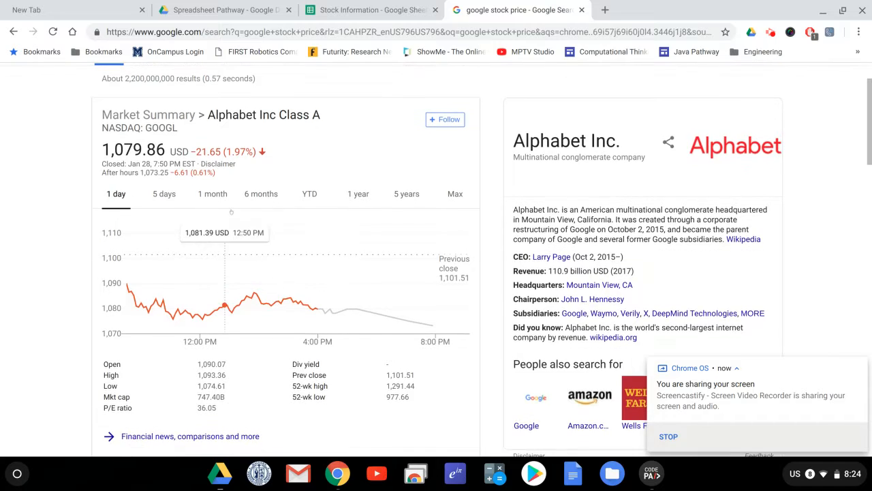
{"action": "scroll", "coordinate": [263, 239], "scroll_direction": "down", "scroll_amount": 3}
{"action": "scroll", "coordinate": [252, 259], "scroll_direction": "down", "scroll_amount": 5}
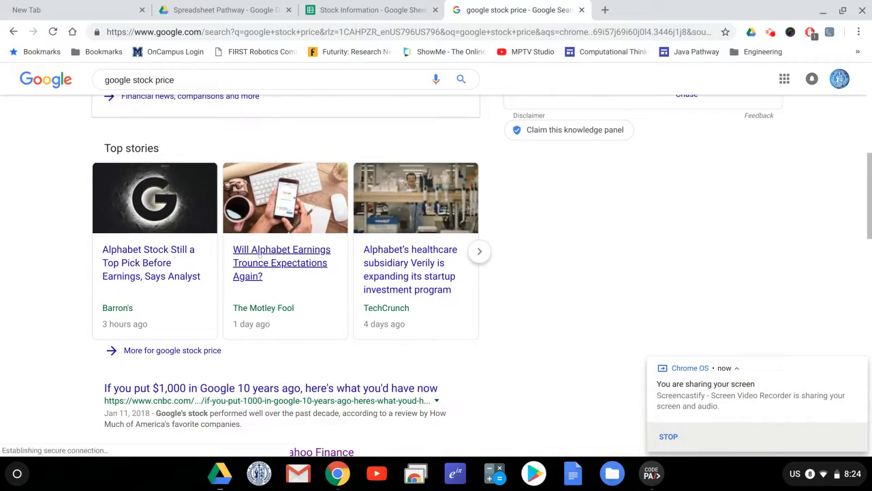
{"action": "scroll", "coordinate": [268, 301], "scroll_direction": "down", "scroll_amount": 1}
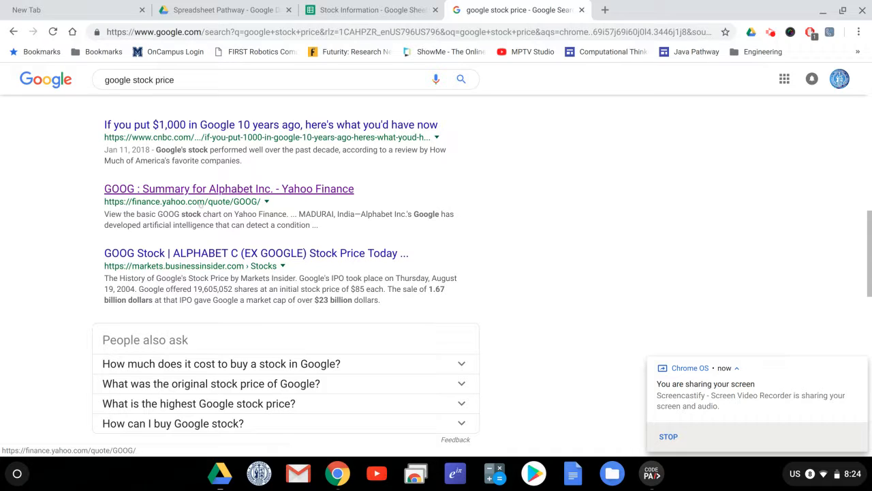
{"action": "left_click", "coordinate": [196, 190]}
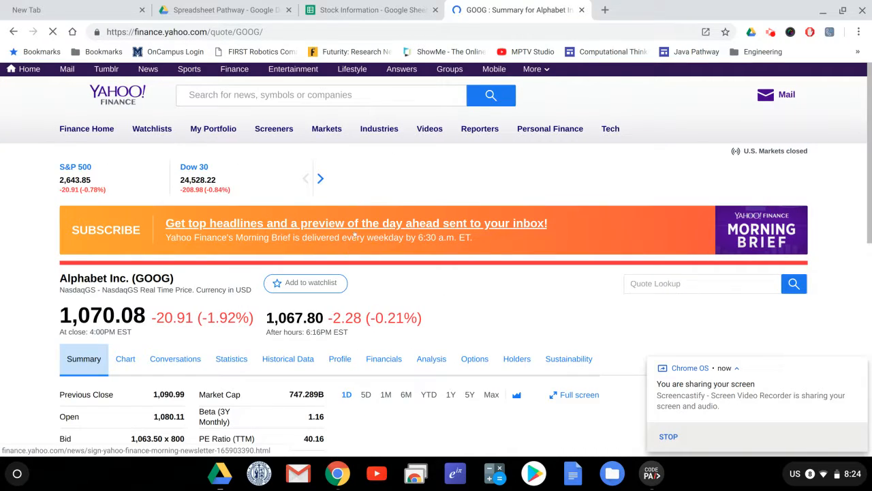
Try copying the GOOG summary statistics into the Copy & Paste sheet at cell B3, and undo the paste.
{"action": "scroll", "coordinate": [168, 215], "scroll_direction": "down", "scroll_amount": 2}
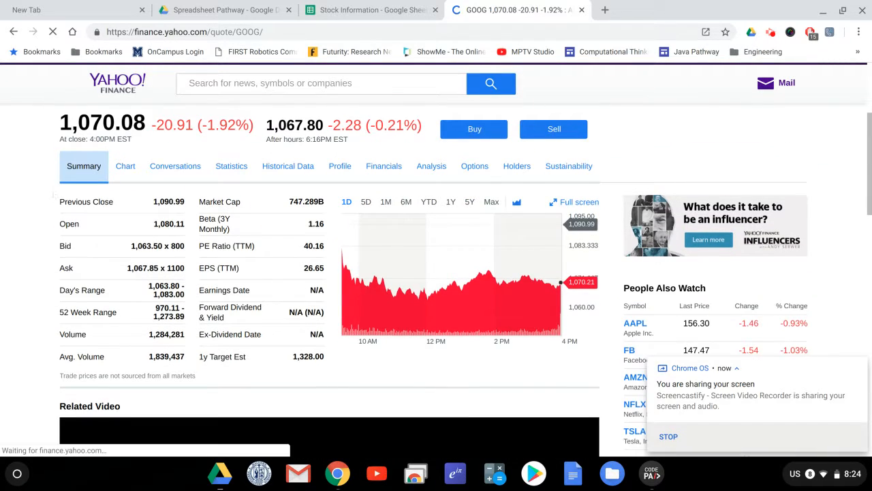
{"action": "left_click_drag", "start_coordinate": [57, 201], "coordinate": [328, 349]}
{"action": "key", "text": "ctrl+c"}
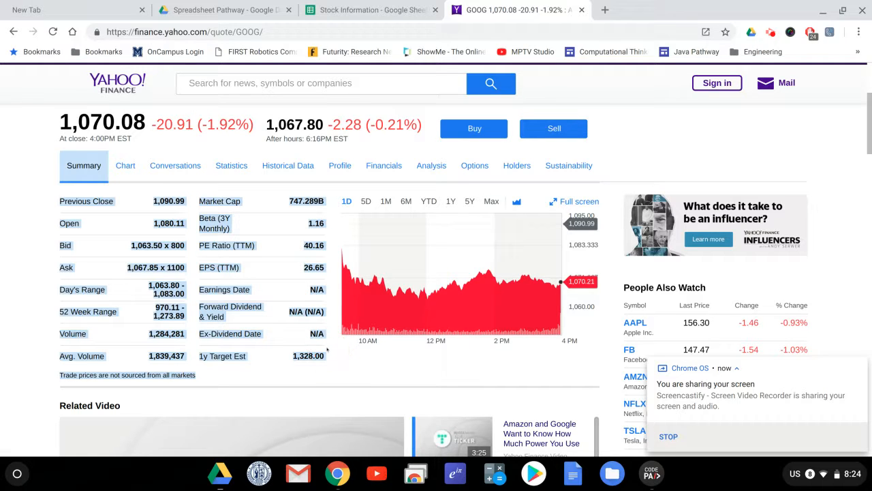
{"action": "left_click", "coordinate": [376, 12]}
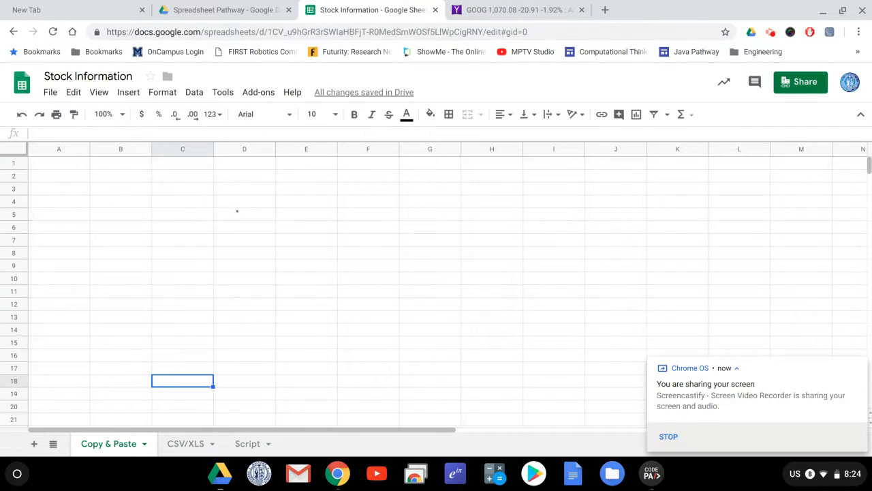
{"action": "left_click", "coordinate": [92, 193]}
{"action": "key", "text": "ctrl+v"}
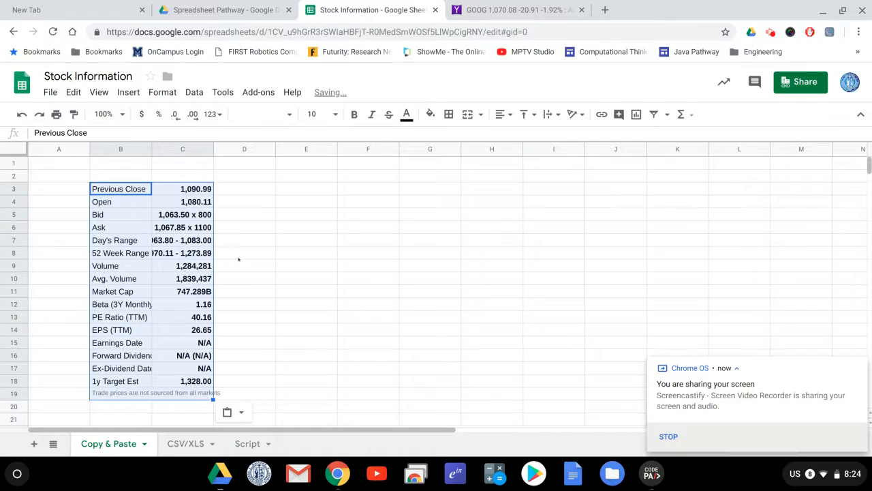
{"action": "left_click", "coordinate": [238, 261]}
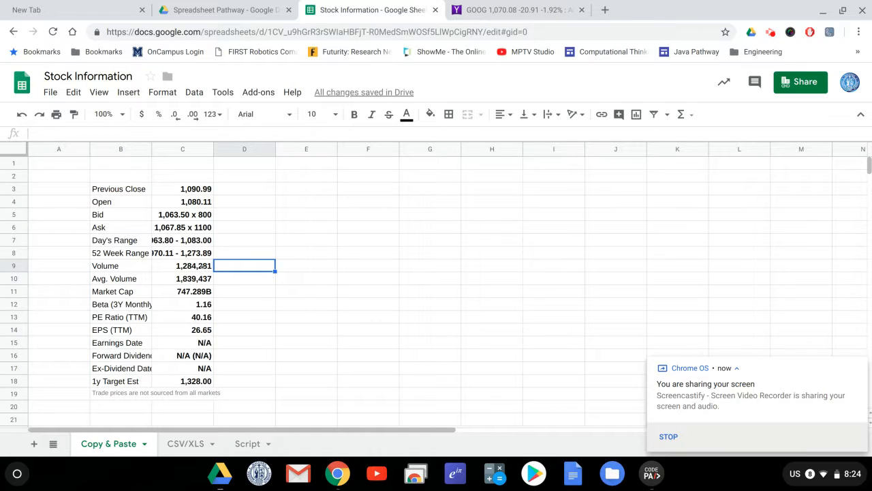
{"action": "key", "text": "ctrl+z"}
Return to Yahoo Finance and open the historical data table for GOOG.
{"action": "left_click", "coordinate": [479, 10]}
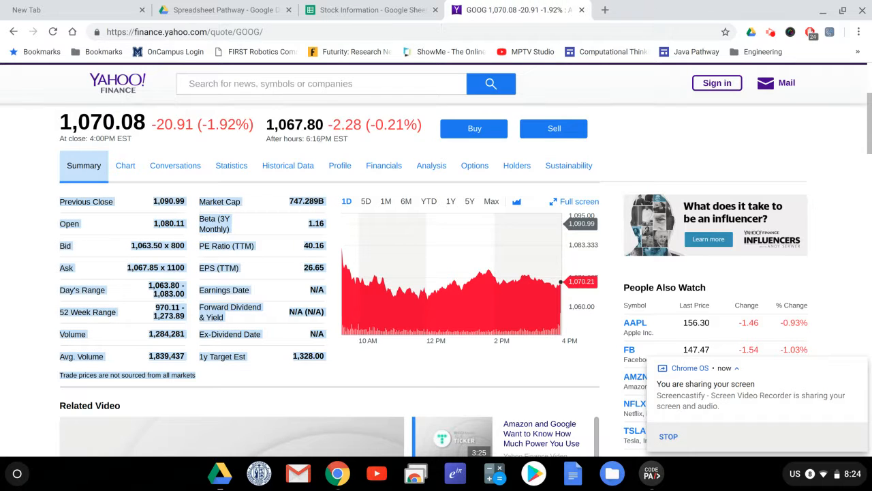
{"action": "left_click", "coordinate": [286, 164]}
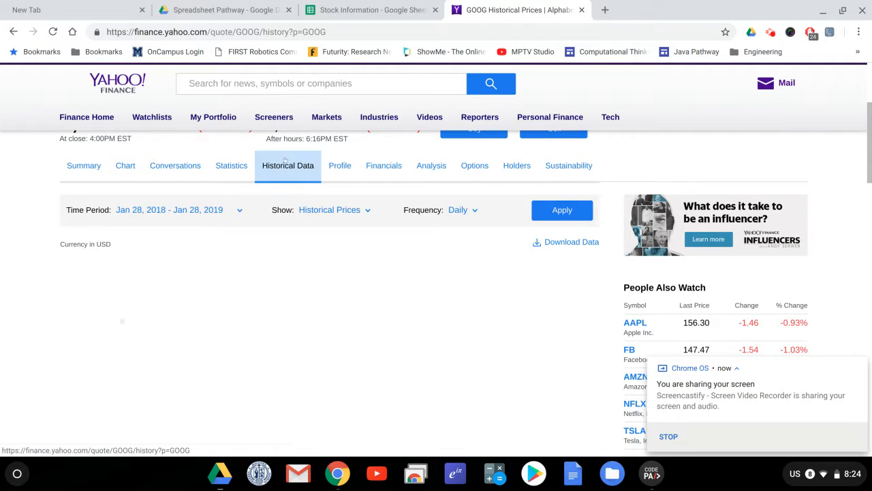
{"action": "scroll", "coordinate": [170, 304], "scroll_direction": "down", "scroll_amount": 3}
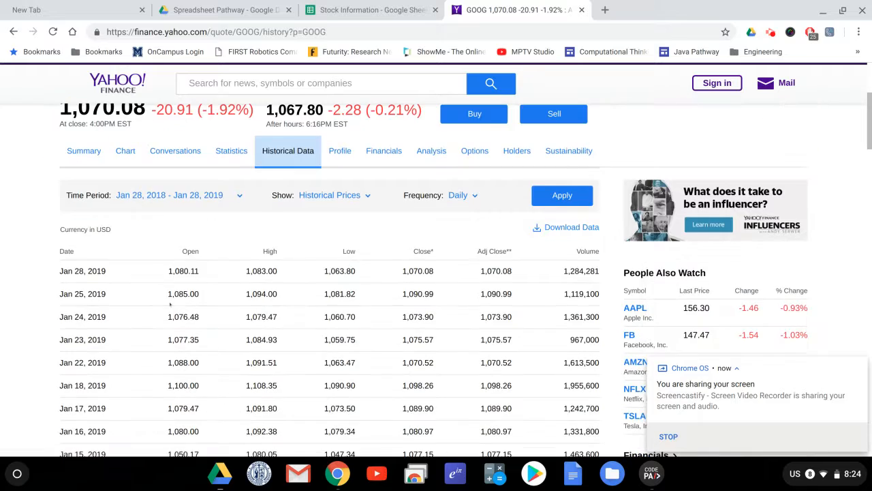
{"action": "scroll", "coordinate": [171, 305], "scroll_direction": "down", "scroll_amount": 2}
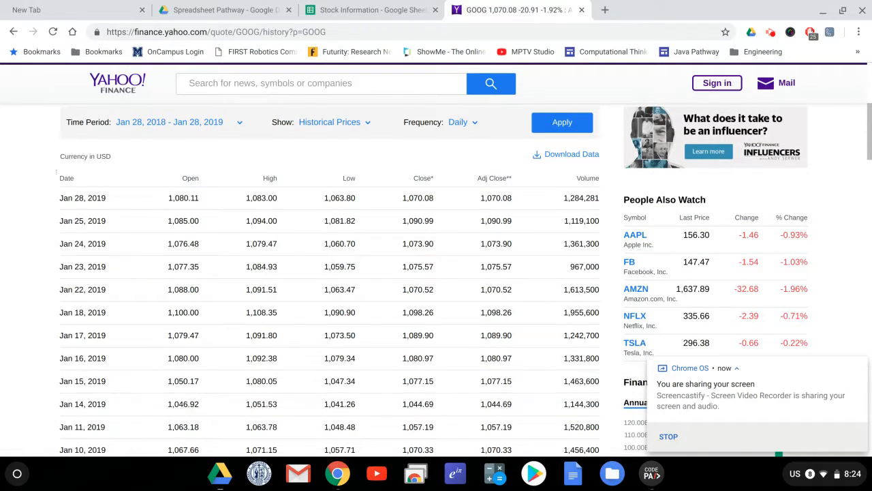
Copy the historical prices from the header row down to Sep 07, 2018 and paste them at cell A2 of the Copy & Paste sheet.
{"action": "left_click_drag", "start_coordinate": [53, 177], "coordinate": [599, 351]}
{"action": "scroll", "coordinate": [493, 370], "scroll_direction": "down", "scroll_amount": 15}
{"action": "scroll", "coordinate": [488, 375], "scroll_direction": "down", "scroll_amount": 15}
{"action": "scroll", "coordinate": [526, 366], "scroll_direction": "down", "scroll_amount": 5}
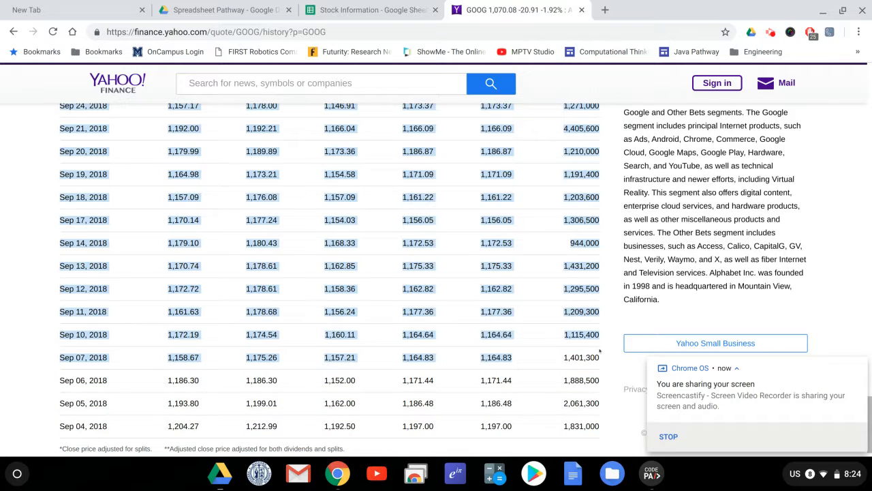
{"action": "left_click", "coordinate": [368, 10]}
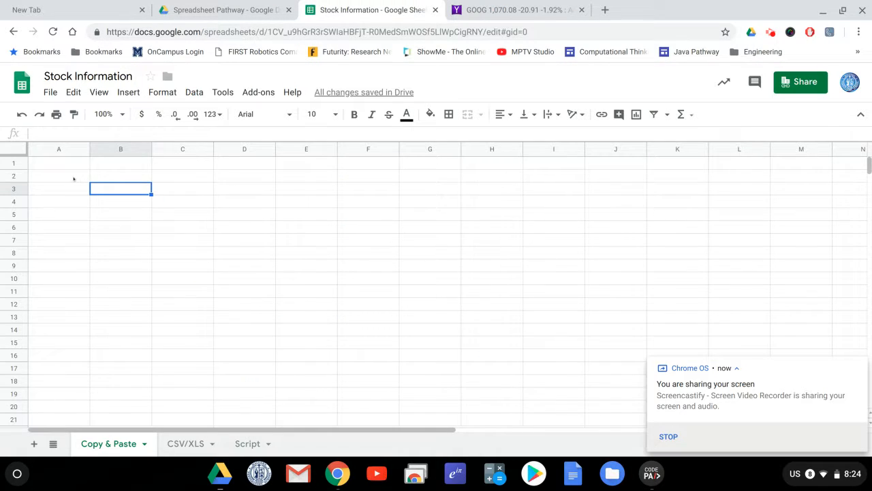
{"action": "key", "text": "ctrl+v"}
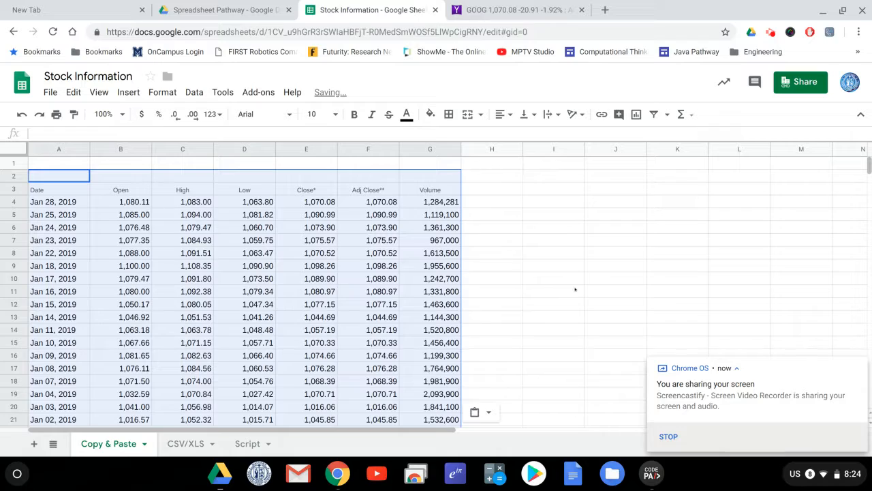
Examine the pasted price history down to its last row, checking the Volume cell for Sep 07, 2018.
{"action": "left_click", "coordinate": [575, 282]}
{"action": "scroll", "coordinate": [215, 186], "scroll_direction": "down", "scroll_amount": 2}
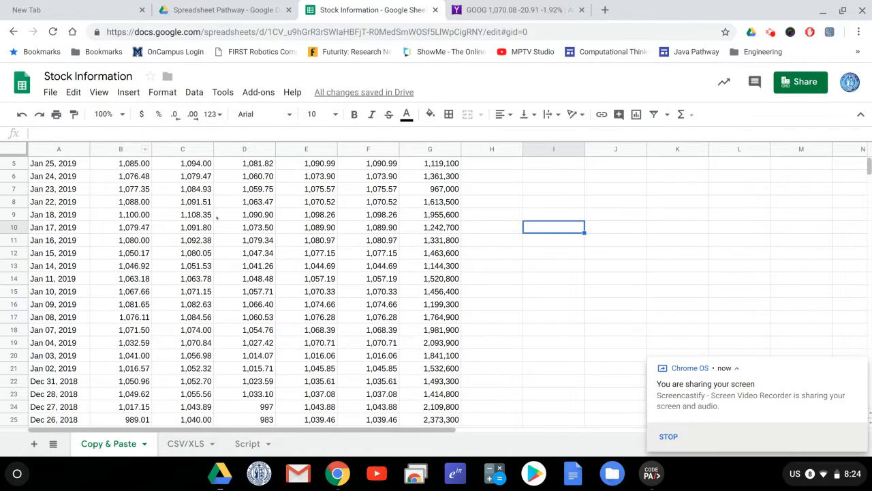
{"action": "scroll", "coordinate": [205, 184], "scroll_direction": "down", "scroll_amount": 2}
{"action": "scroll", "coordinate": [157, 163], "scroll_direction": "up", "scroll_amount": 4}
{"action": "scroll", "coordinate": [251, 240], "scroll_direction": "down", "scroll_amount": 20}
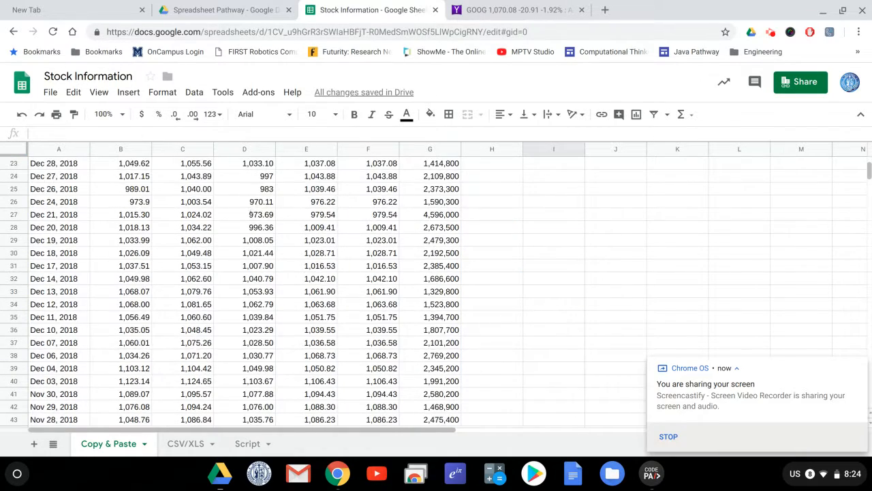
{"action": "scroll", "coordinate": [271, 214], "scroll_direction": "down", "scroll_amount": 20}
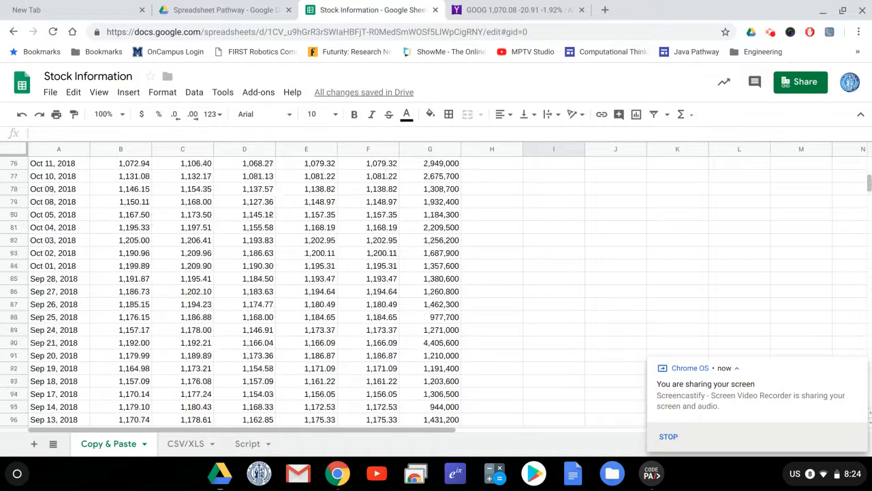
{"action": "left_click", "coordinate": [422, 289]}
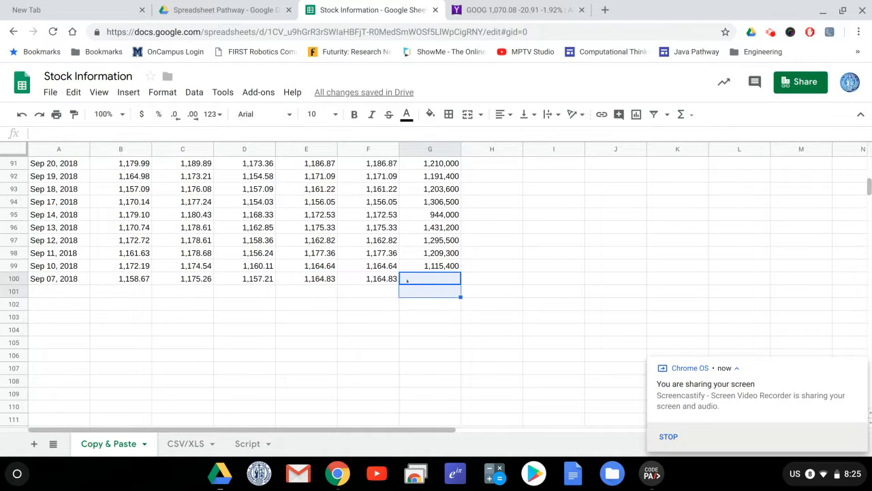
{"action": "left_click", "coordinate": [394, 279]}
{"action": "left_click", "coordinate": [413, 287]}
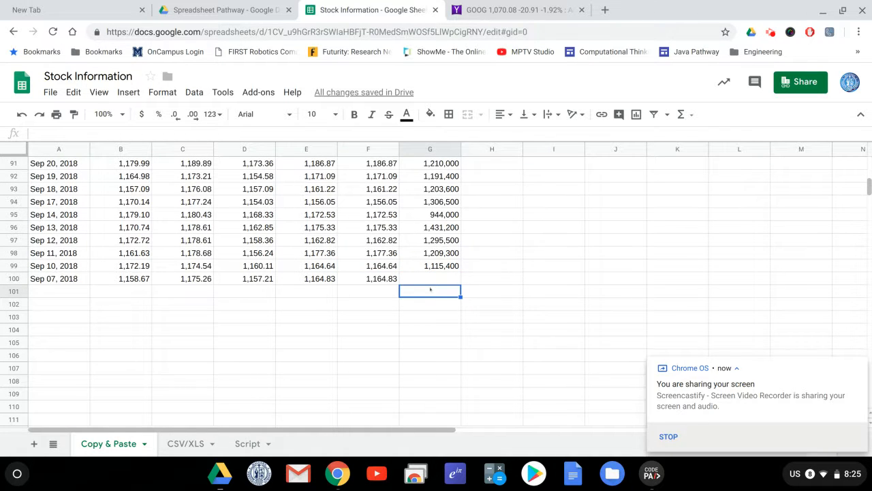
{"action": "left_click", "coordinate": [441, 280]}
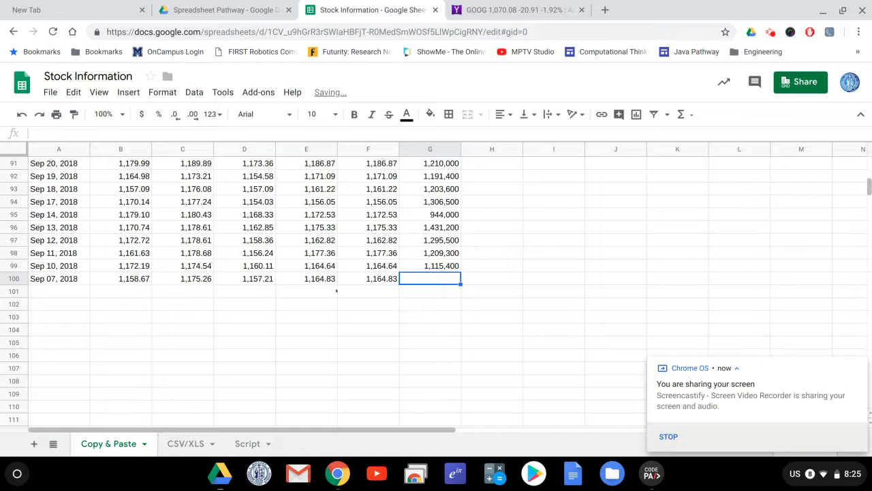
{"action": "scroll", "coordinate": [281, 328], "scroll_direction": "up", "scroll_amount": 1}
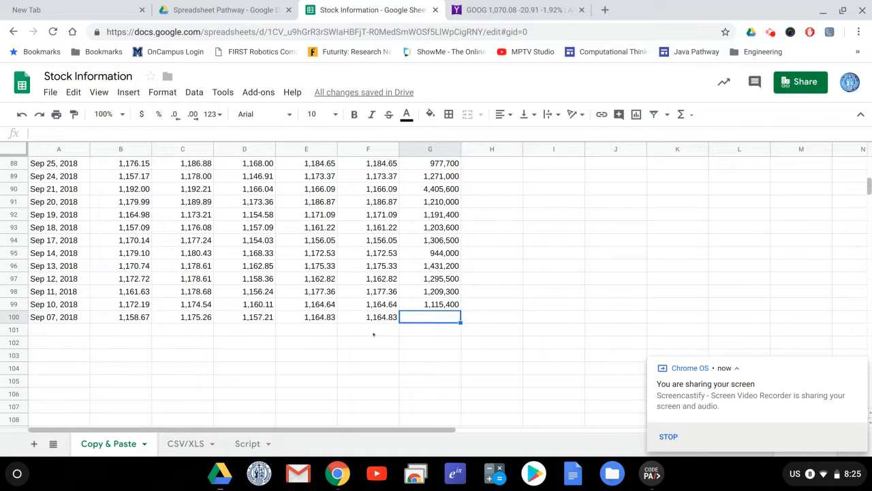
{"action": "scroll", "coordinate": [259, 285], "scroll_direction": "up", "scroll_amount": 12}
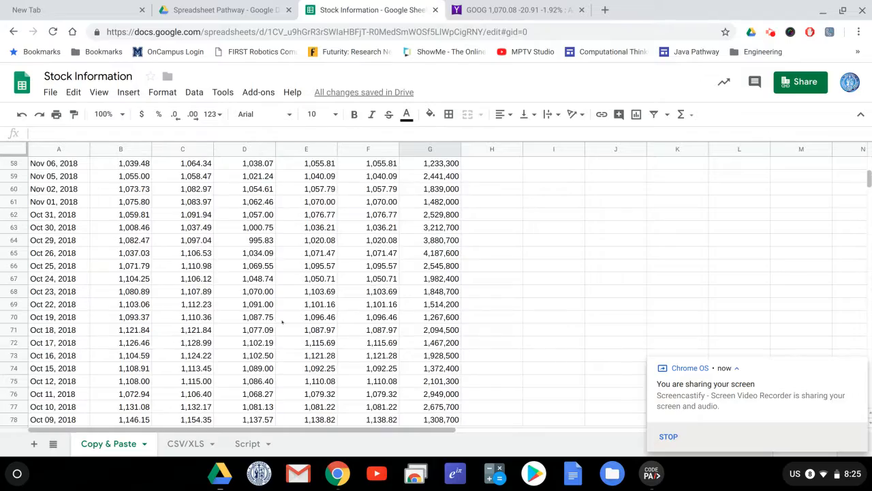
Reselect the GOOG historical data on Yahoo Finance from the time period row through Jan 17, 2019, and return to the Stock Information spreadsheet.
{"action": "left_click", "coordinate": [518, 10]}
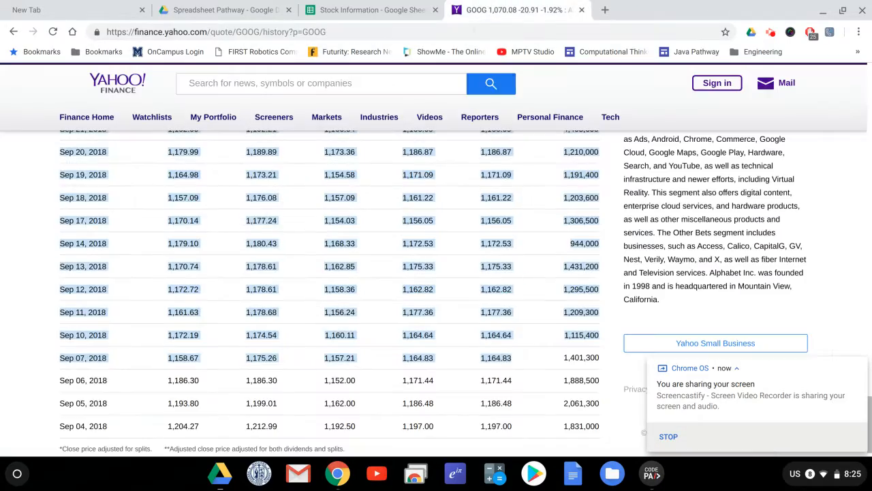
{"action": "scroll", "coordinate": [467, 313], "scroll_direction": "down", "scroll_amount": 4}
{"action": "scroll", "coordinate": [468, 313], "scroll_direction": "up", "scroll_amount": 20}
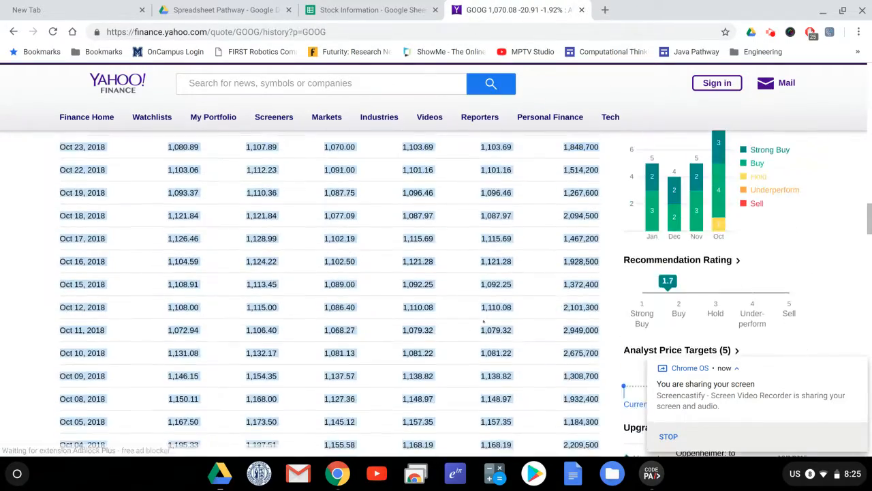
{"action": "scroll", "coordinate": [61, 280], "scroll_direction": "up", "scroll_amount": 13}
{"action": "scroll", "coordinate": [61, 281], "scroll_direction": "down", "scroll_amount": 2}
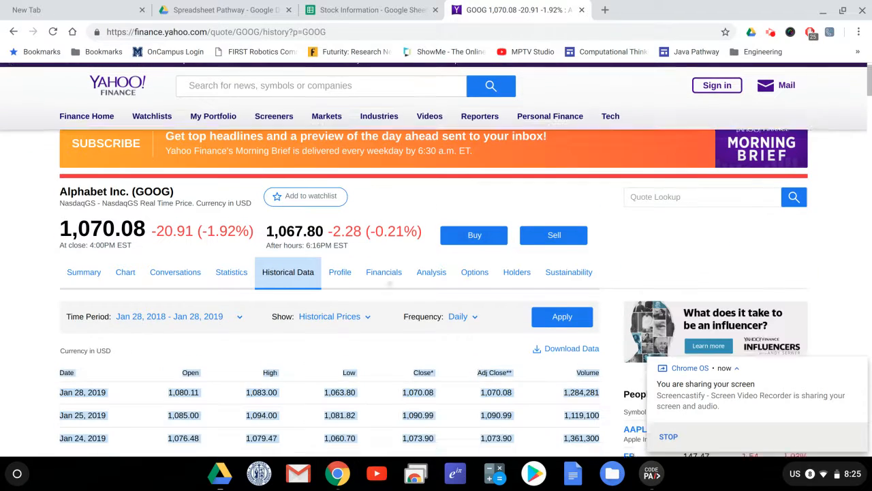
{"action": "left_click_drag", "start_coordinate": [62, 281], "coordinate": [600, 369]}
{"action": "scroll", "coordinate": [288, 364], "scroll_direction": "down", "scroll_amount": 2}
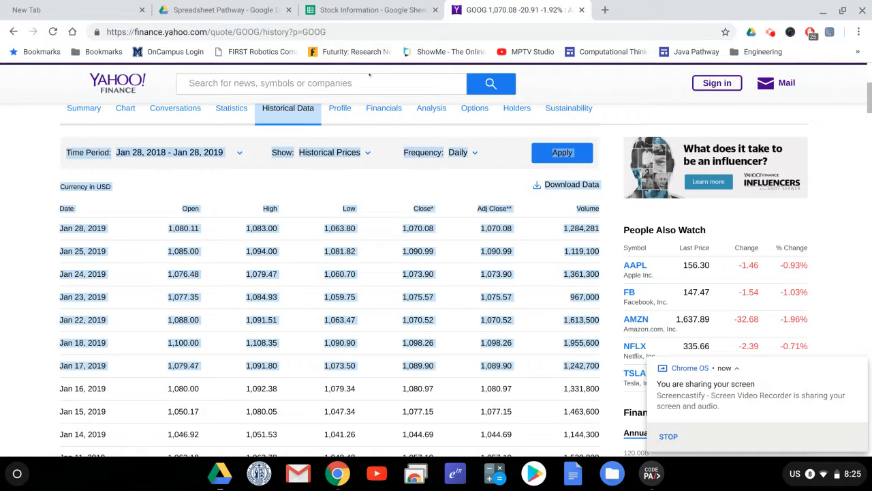
{"action": "left_click", "coordinate": [362, 15]}
{"action": "left_click", "coordinate": [270, 240]}
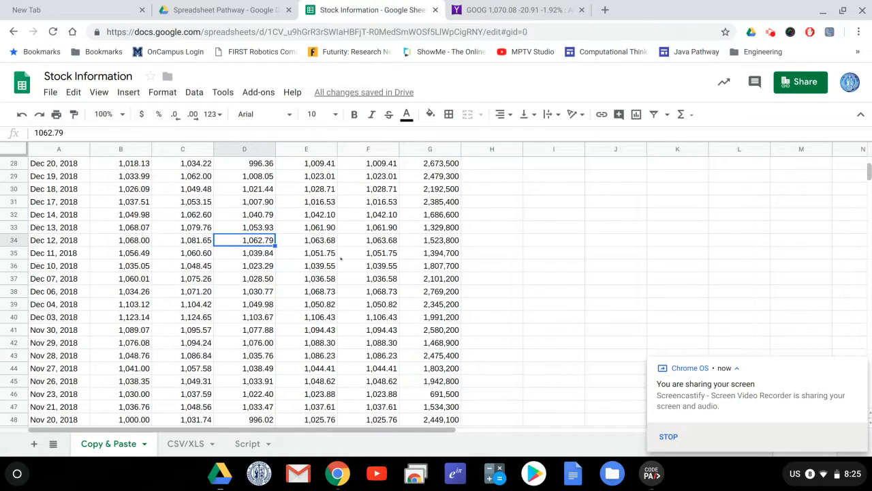
Clear the earlier prices from the Copy & Paste sheet and paste the newly copied GOOG data at cell A3.
{"action": "key", "text": "ctrl+a"}
{"action": "key", "text": "Delete"}
{"action": "scroll", "coordinate": [287, 291], "scroll_direction": "up", "scroll_amount": 10}
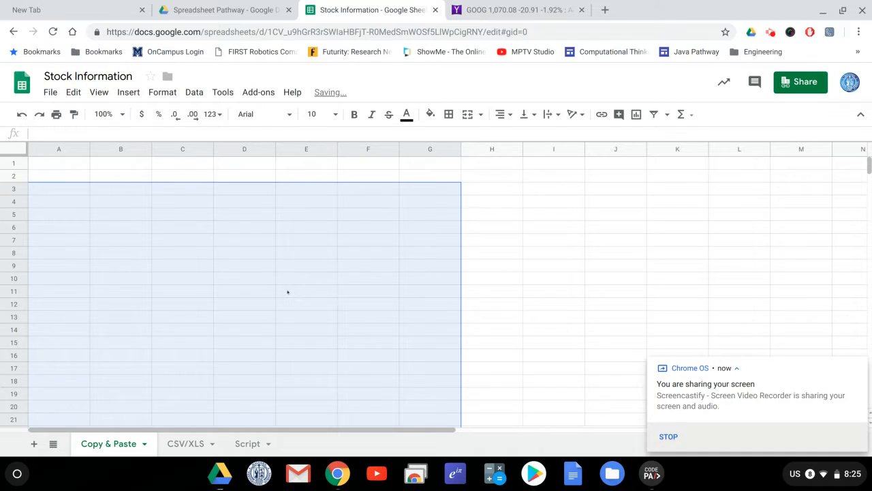
{"action": "left_click", "coordinate": [64, 188]}
{"action": "type", "text": "Time Period: Show: Historical Prices Frequency: Daily Apply Currency in USDDownload Data Date\tOpen\tHigh\tLow\tClose*\tAdj Close**\tVolume Jan 28, 2019\t1,080.11\t1,083.00\t1,063.80\t1,070.08\t1,070.08\t1,284,281 Jan 25, 2019\t1,085.00\t1,094.00\t1,081.82\t1,090.99\t1,090.99\t1,119,100 Jan 24, 2019\t1,076.48\t1,079.47\t1,060.70\t1,073.90\t1,073.90\t1,361,300 Jan 23, 2019\t1,077.35\t1,084.93\t1,059.75\t1,075.57\t1,075.57\t967,000 Jan 22, 2019\t1,088.00\t1,091.51\t1,063.47\t1,070.52\t1,070.52\t1,613,500 Jan 18, 2019\t1,100.00\t1,108.35\t1,090.90\t1,098.26\t1,098.26\t1,955,600 Jan 17, 2019\t1,079.47\t1,091.80\t1,073.50\t1,089.90\t1,089.90\t1,242,700"}
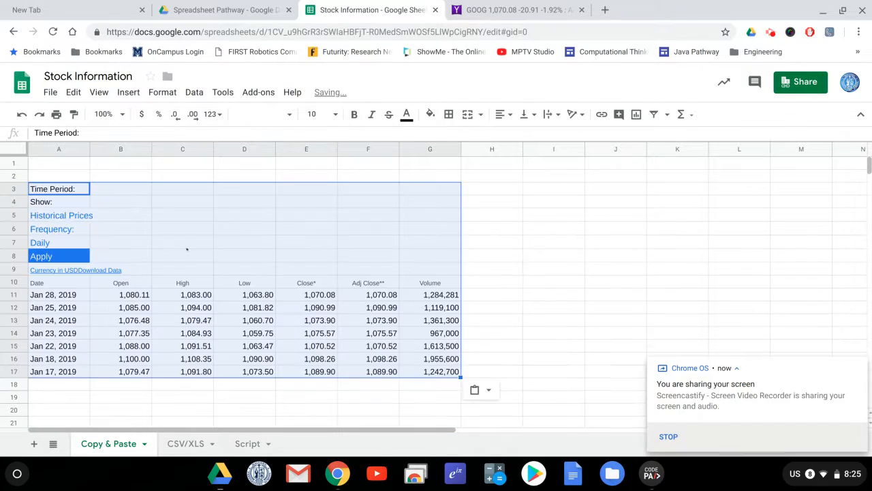
{"action": "left_click", "coordinate": [231, 257]}
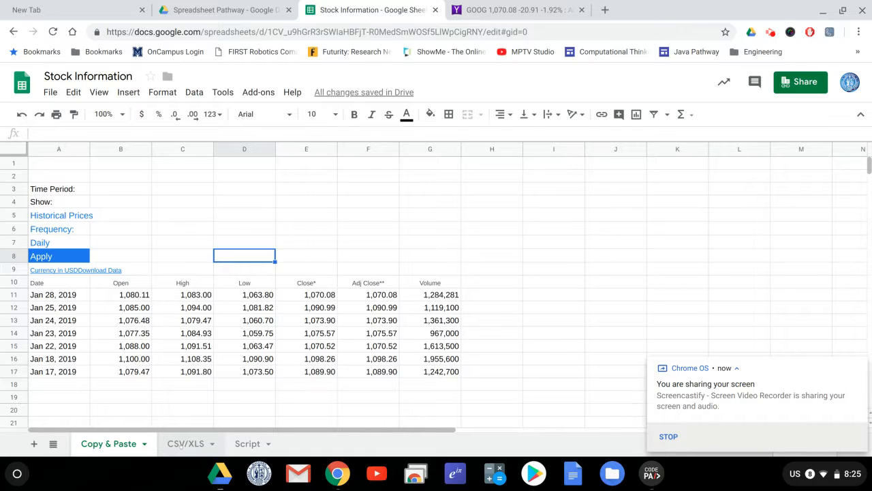
Open the CSV/XLS sheet, and load google.com in the browser tab holding the Yahoo Finance page.
{"action": "left_click", "coordinate": [180, 443]}
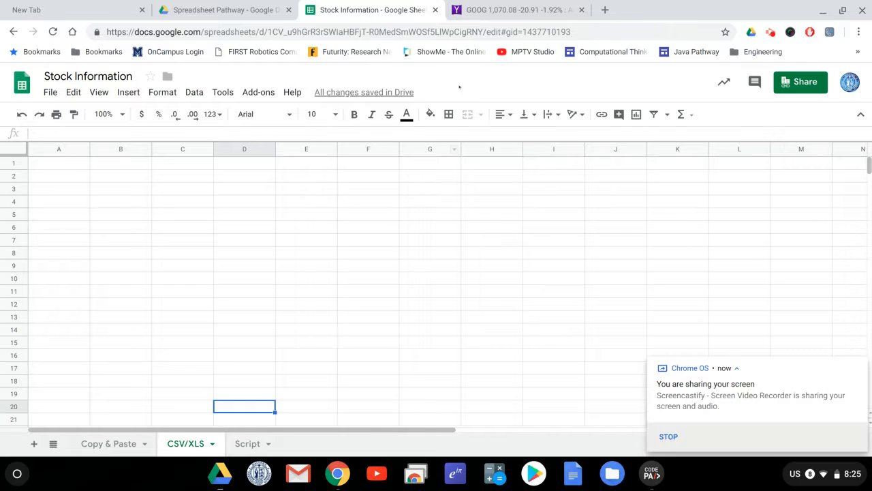
{"action": "left_click", "coordinate": [511, 10]}
{"action": "scroll", "coordinate": [263, 219], "scroll_direction": "up", "scroll_amount": 1}
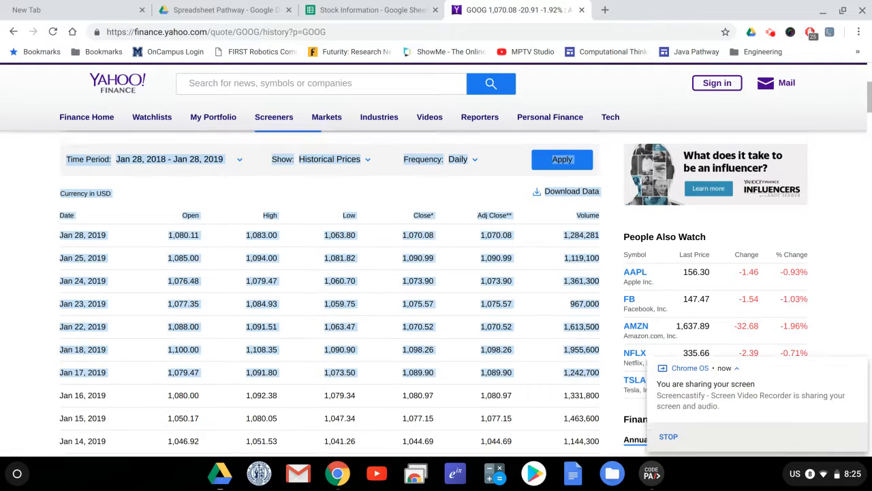
{"action": "scroll", "coordinate": [242, 254], "scroll_direction": "up", "scroll_amount": 3}
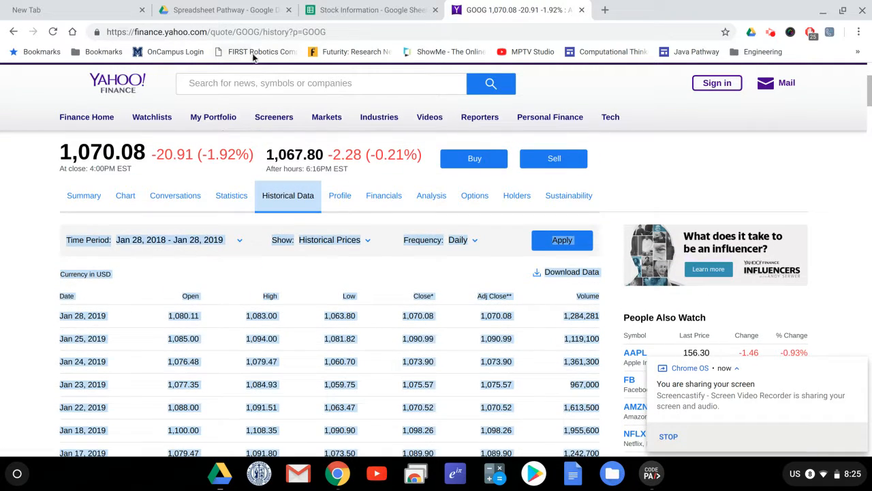
{"action": "left_click", "coordinate": [255, 32]}
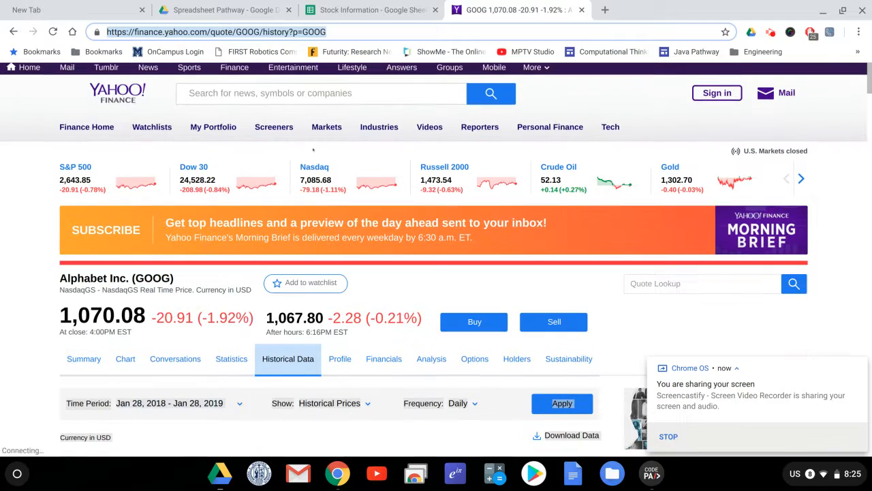
{"action": "type", "text": "google.com"}
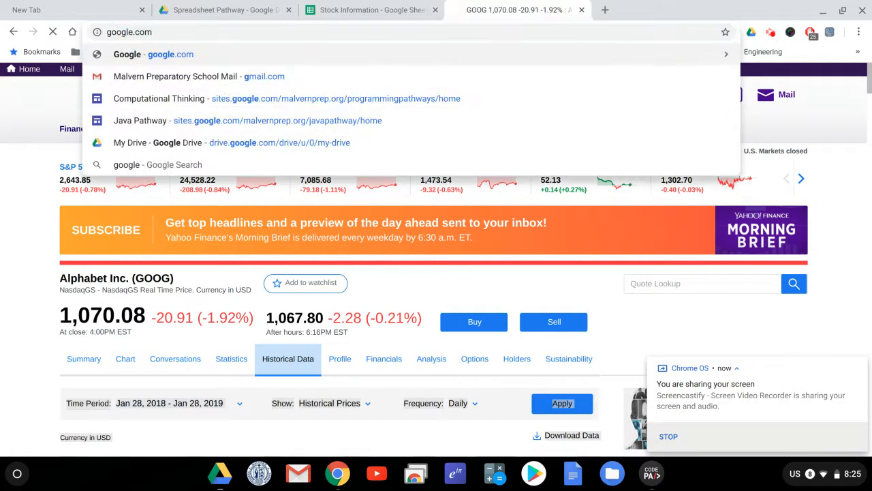
{"action": "key", "text": "Return"}
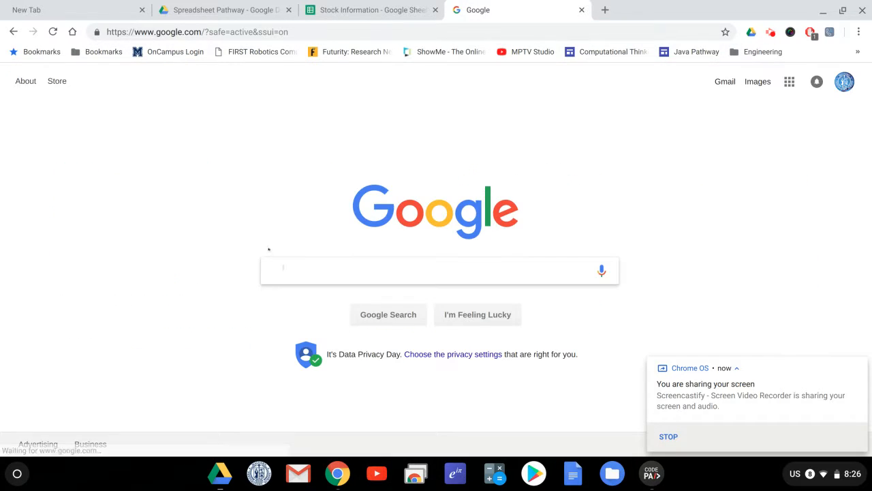
Search Google for "filetype:csv google stock price" and look through the results.
{"action": "left_click", "coordinate": [286, 271]}
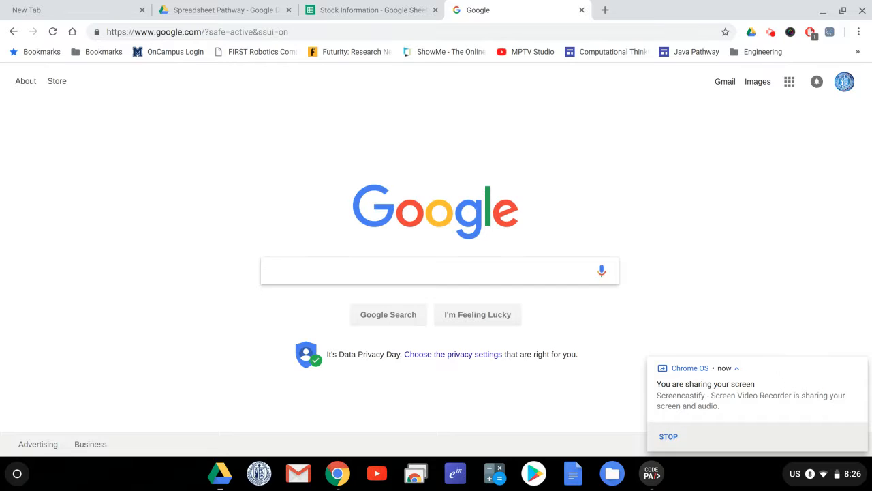
{"action": "type", "text": "file"}
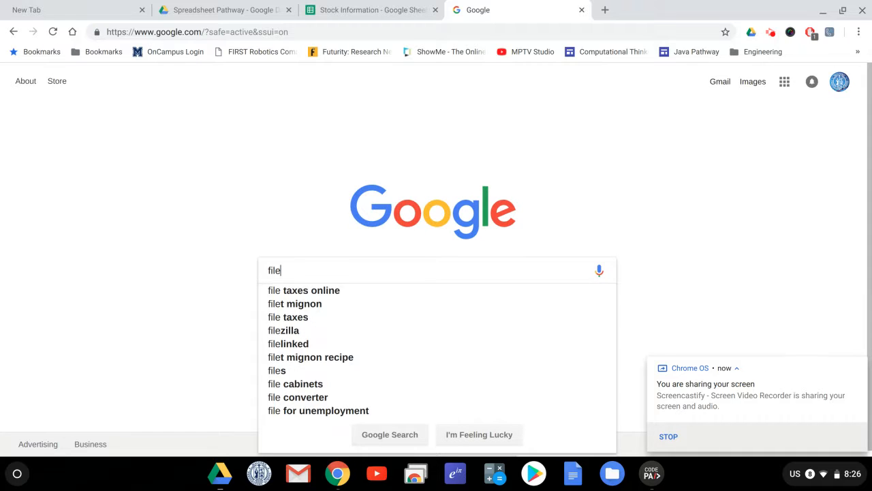
{"action": "type", "text": "type:"}
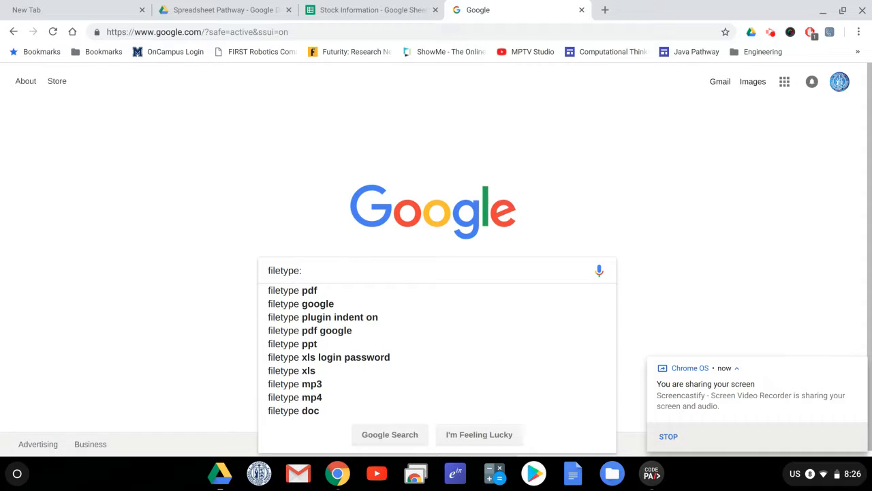
{"action": "type", "text": "csv"}
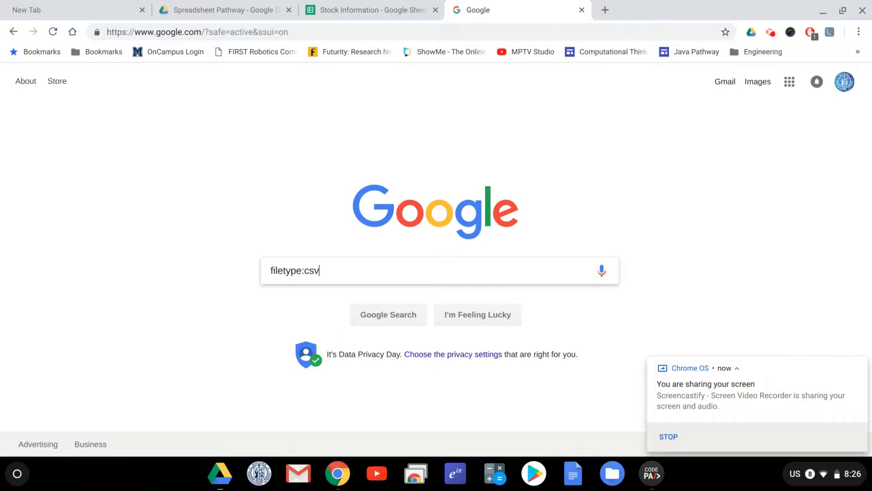
{"action": "type", "text": " google stock price"}
{"action": "key", "text": "Return"}
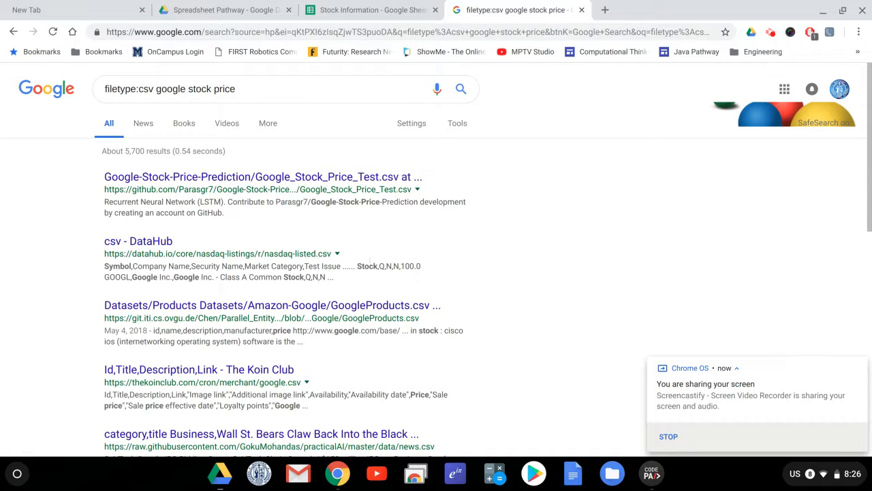
{"action": "scroll", "coordinate": [346, 248], "scroll_direction": "down", "scroll_amount": 1}
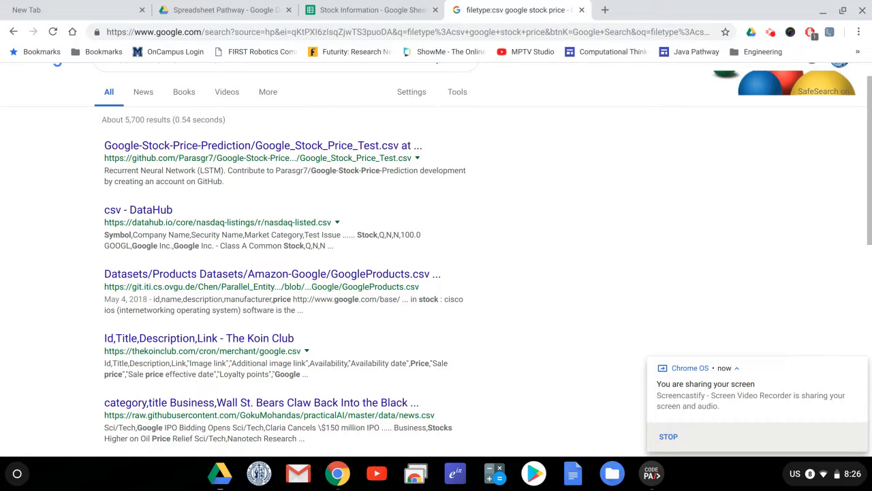
{"action": "scroll", "coordinate": [289, 263], "scroll_direction": "down", "scroll_amount": 1}
{"action": "scroll", "coordinate": [273, 204], "scroll_direction": "up", "scroll_amount": 2}
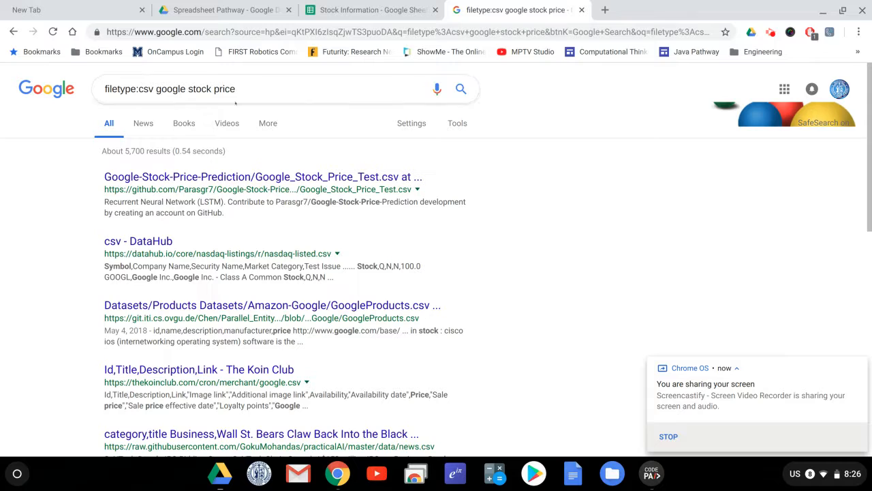
Change the file type in the query to xls and search for "filetype:xls google stock price".
{"action": "left_click_drag", "start_coordinate": [154, 89], "coordinate": [143, 89]}
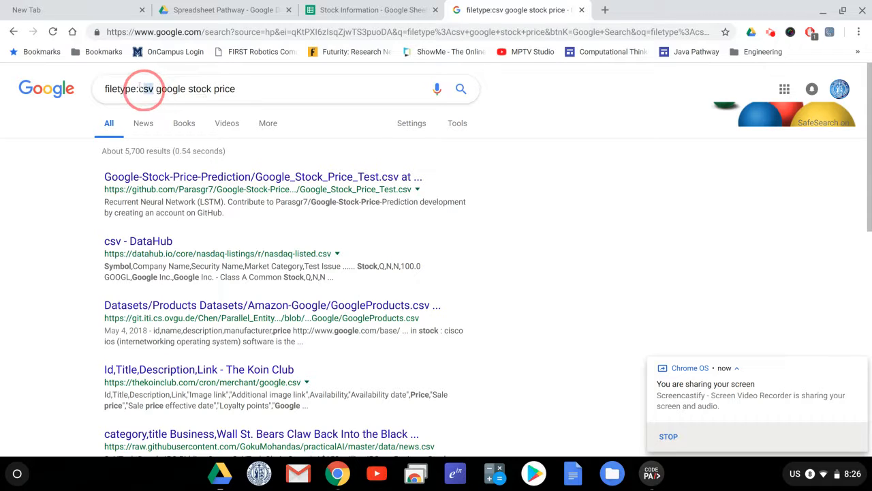
{"action": "key", "text": "BackSpace"}
{"action": "key", "text": "BackSpace"}
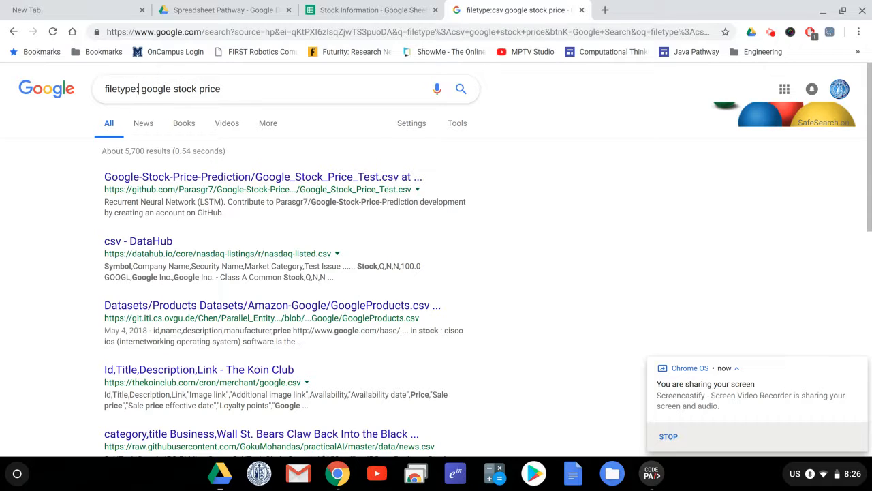
{"action": "type", "text": "xls"}
{"action": "key", "text": "Return"}
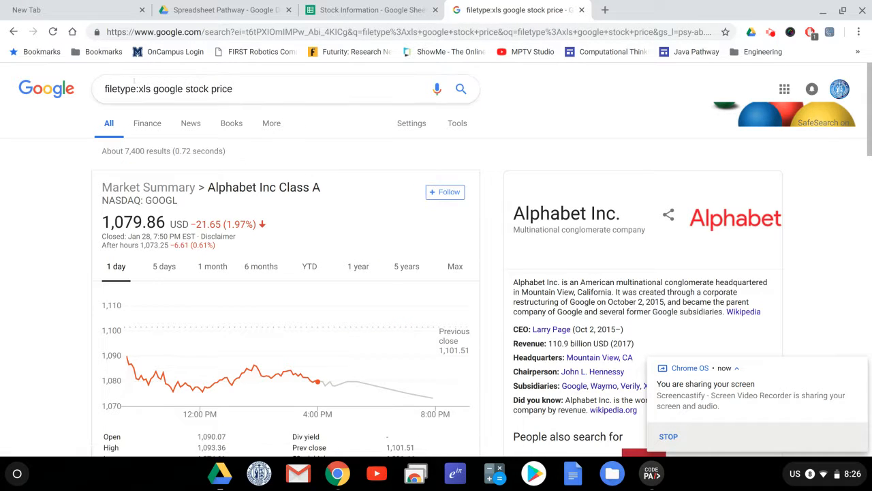
Download Financial_Report.xls from the GetFilings.com result for google inc. and open the file.
{"action": "scroll", "coordinate": [278, 139], "scroll_direction": "down", "scroll_amount": 1}
{"action": "scroll", "coordinate": [278, 139], "scroll_direction": "down", "scroll_amount": 5}
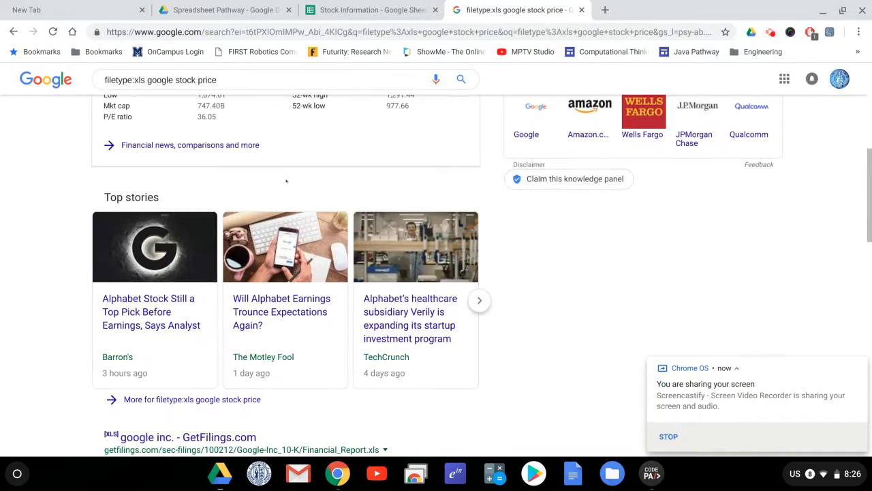
{"action": "scroll", "coordinate": [289, 256], "scroll_direction": "down", "scroll_amount": 2}
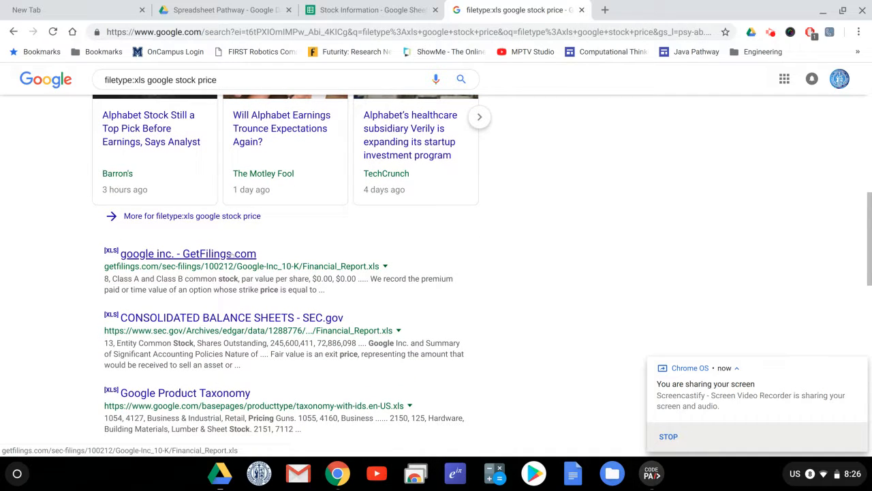
{"action": "left_click", "coordinate": [231, 255]}
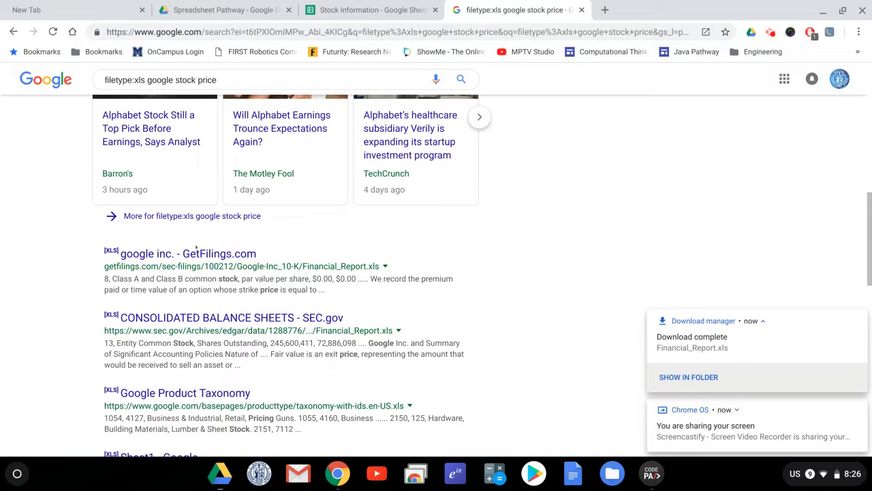
{"action": "left_click", "coordinate": [702, 341]}
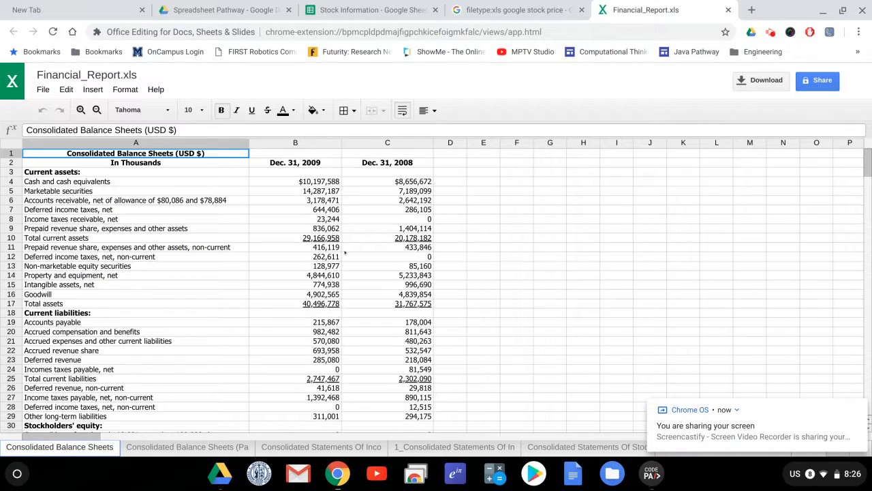
Examine the Consolidated Balance Sheets in Financial_Report.xls, and close the file.
{"action": "scroll", "coordinate": [319, 253], "scroll_direction": "down", "scroll_amount": 5}
{"action": "scroll", "coordinate": [300, 233], "scroll_direction": "up", "scroll_amount": 5}
{"action": "left_click", "coordinate": [728, 9]}
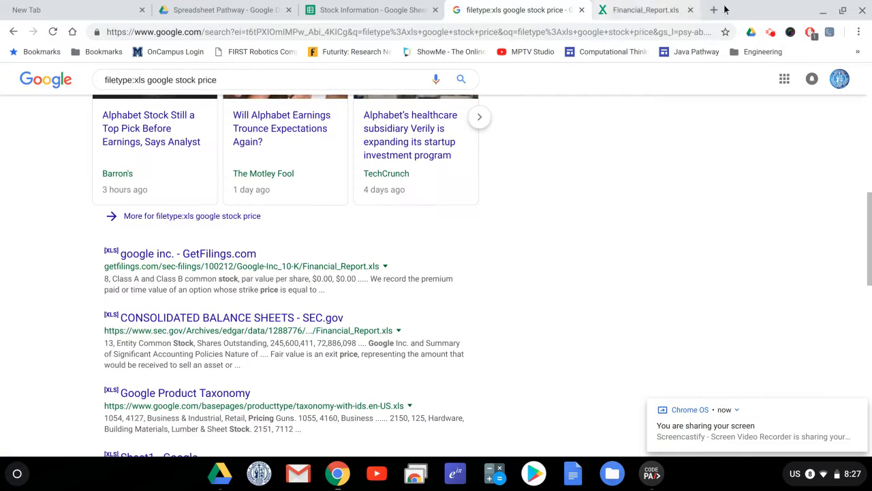
Return to the filetype:csv search results and open the GitHub page for Google_Stock_Price_Test.csv.
{"action": "left_click", "coordinate": [14, 31]}
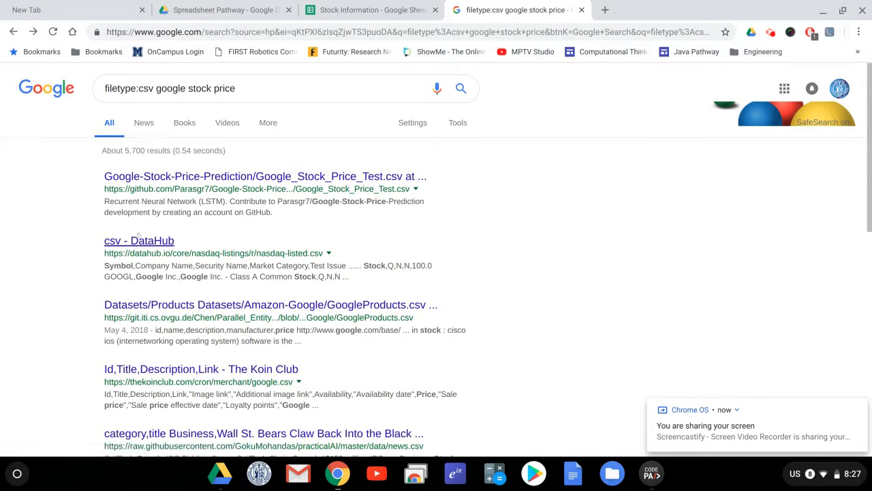
{"action": "scroll", "coordinate": [156, 258], "scroll_direction": "down", "scroll_amount": 1}
{"action": "scroll", "coordinate": [156, 259], "scroll_direction": "up", "scroll_amount": 1}
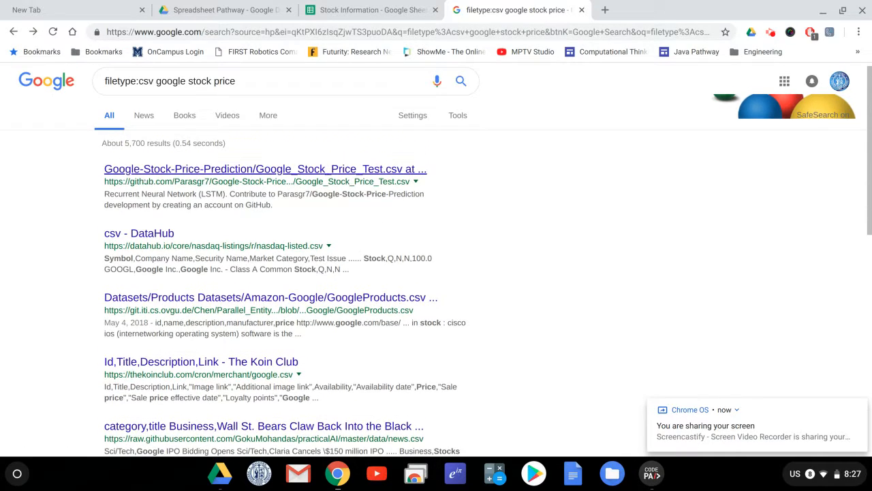
{"action": "scroll", "coordinate": [204, 269], "scroll_direction": "down", "scroll_amount": 1}
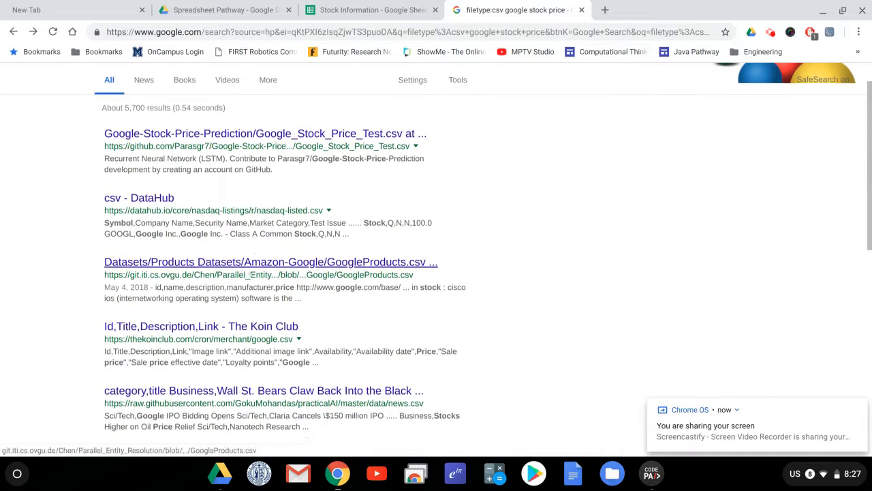
{"action": "scroll", "coordinate": [246, 273], "scroll_direction": "up", "scroll_amount": 1}
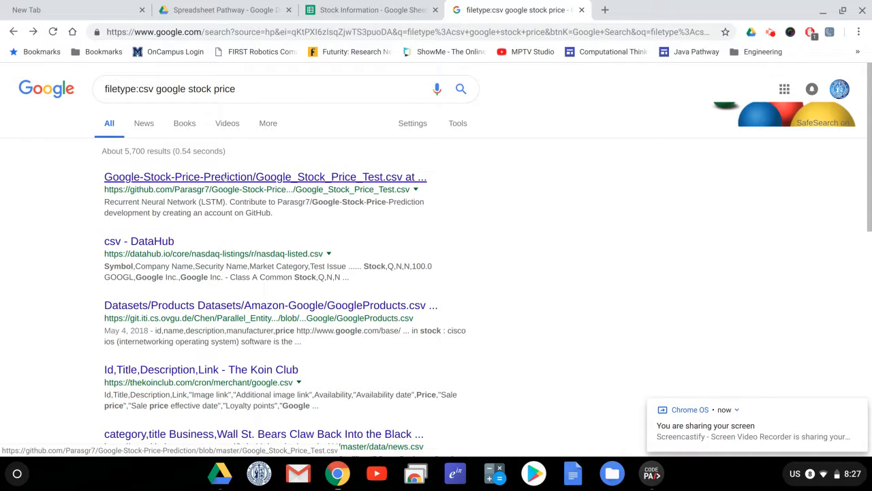
{"action": "left_click", "coordinate": [225, 176]}
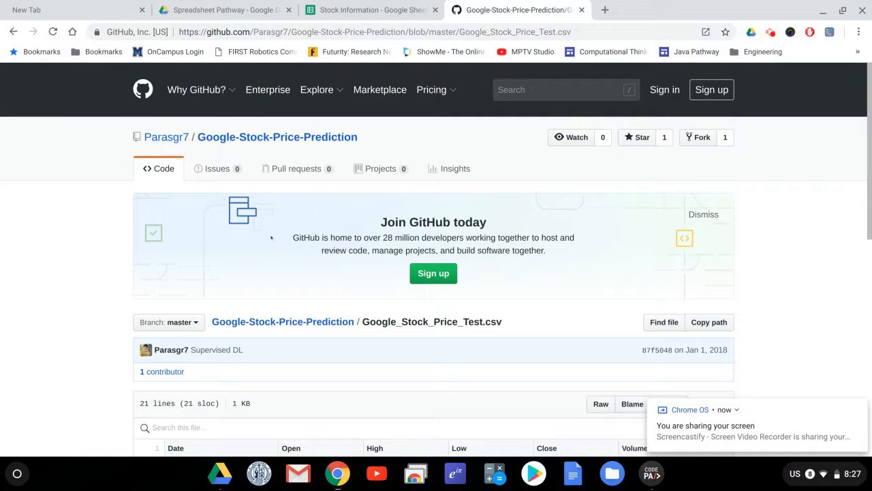
Look through the Google_Stock_Price_Test.csv table, highlighting it from the header row to 1/31/2017, and clear the highlight.
{"action": "scroll", "coordinate": [261, 217], "scroll_direction": "down", "scroll_amount": 4}
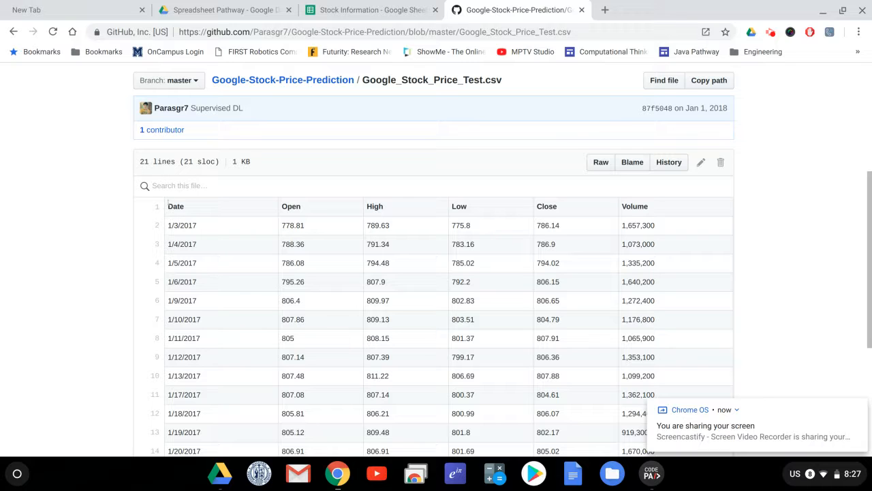
{"action": "left_click_drag", "start_coordinate": [168, 204], "coordinate": [658, 343]}
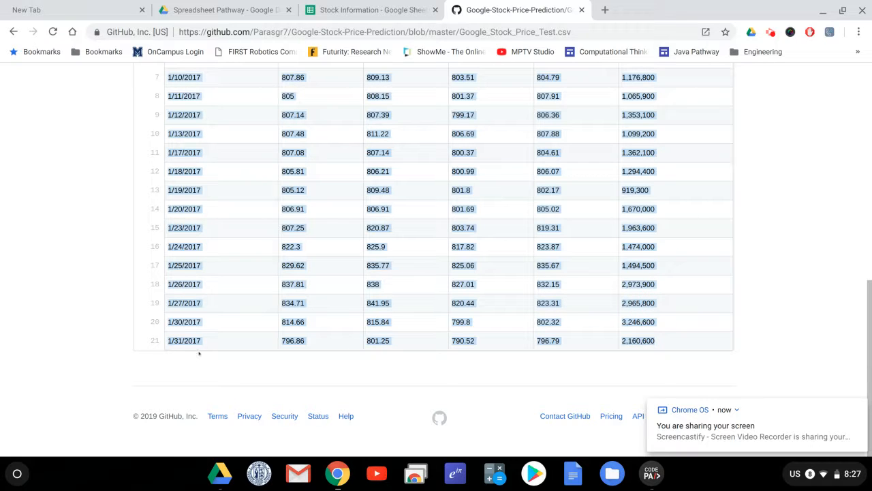
{"action": "scroll", "coordinate": [278, 311], "scroll_direction": "up", "scroll_amount": 3}
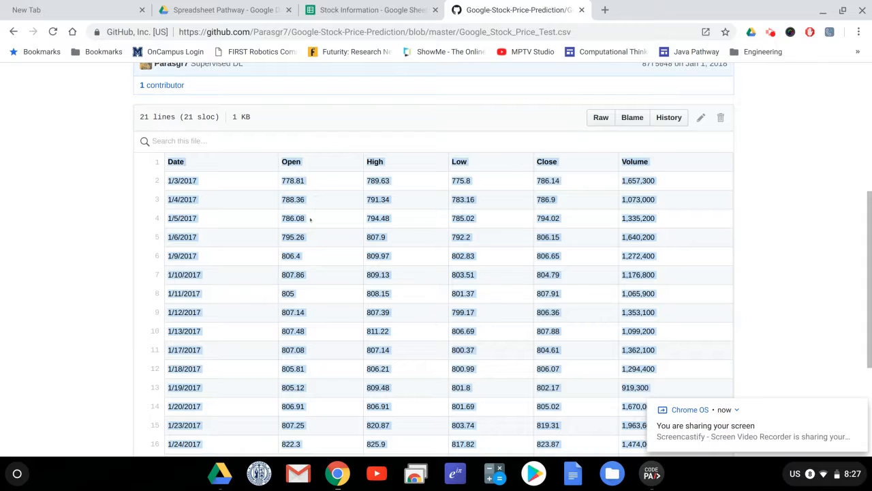
{"action": "scroll", "coordinate": [311, 219], "scroll_direction": "up", "scroll_amount": 1}
{"action": "left_click", "coordinate": [384, 210]}
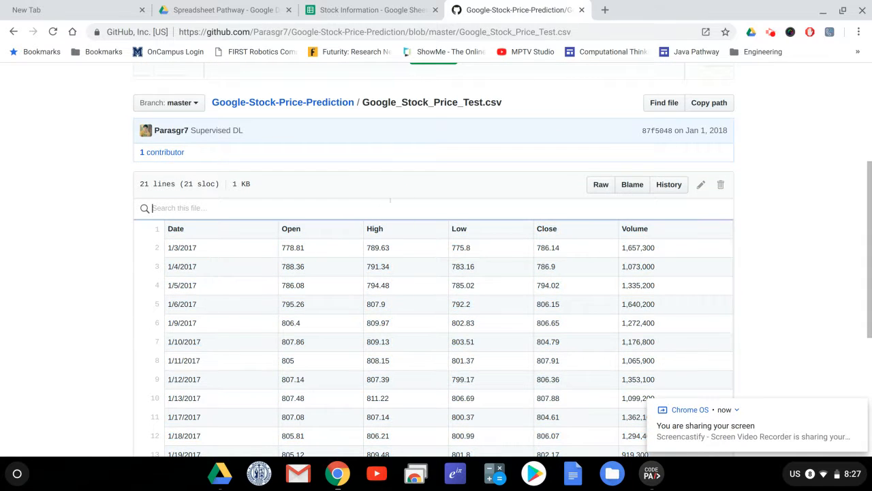
Open the raw version of Google_Stock_Price_Test.csv and save it to Downloads, removing the .txt extension from the file name.
{"action": "left_click", "coordinate": [600, 185]}
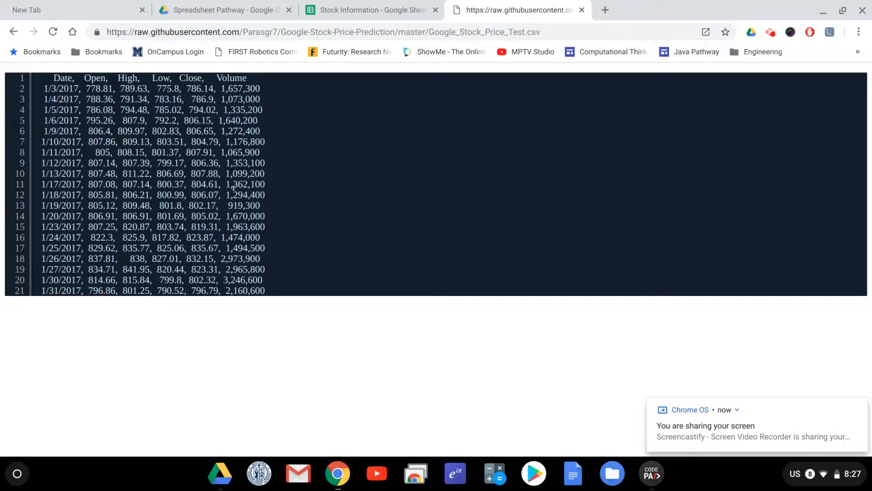
{"action": "right_click", "coordinate": [203, 165]}
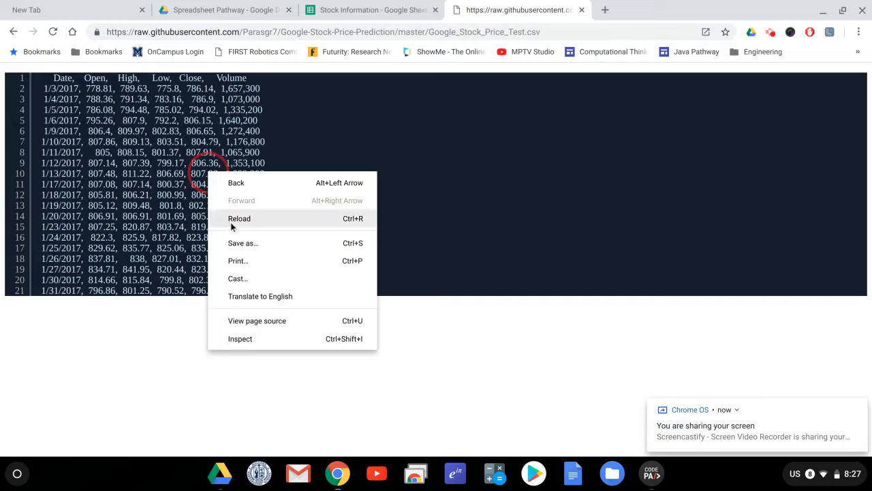
{"action": "left_click", "coordinate": [242, 244]}
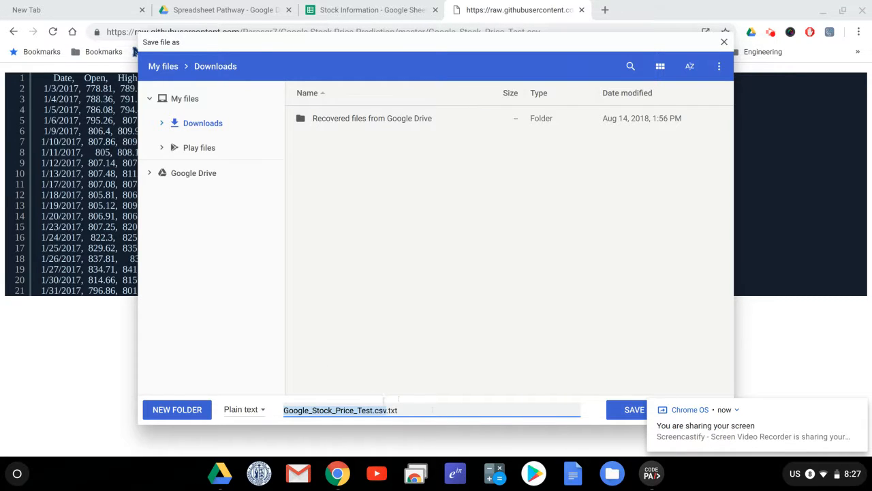
{"action": "left_click_drag", "start_coordinate": [403, 48], "coordinate": [380, 16]}
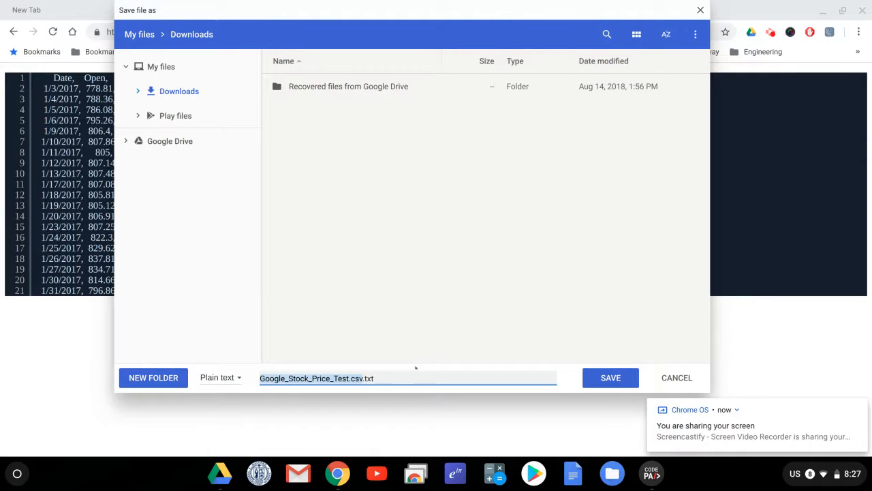
{"action": "double_click", "coordinate": [369, 378]}
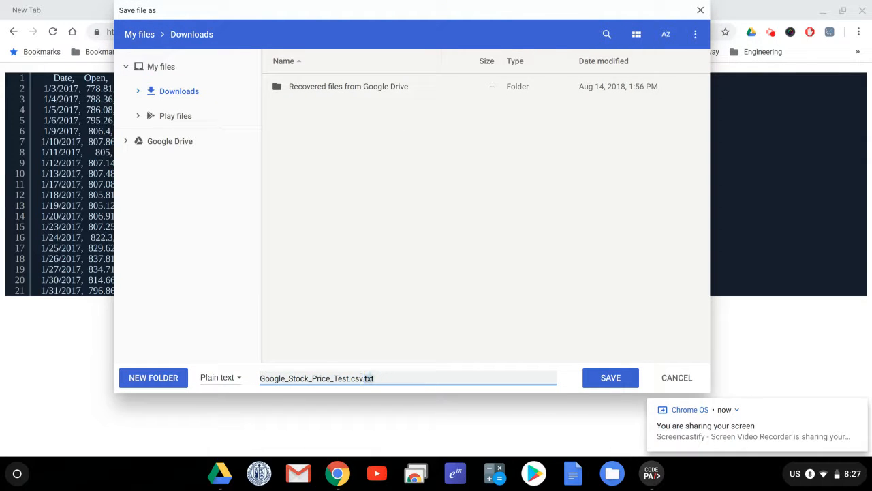
{"action": "key", "text": "BackSpace"}
{"action": "key", "text": "BackSpace"}
{"action": "left_click", "coordinate": [605, 378]}
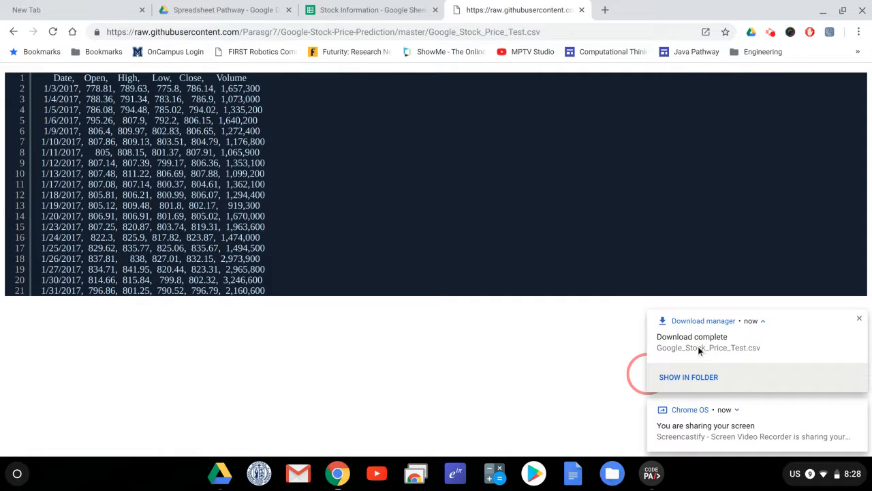
Return to the Stock Information spreadsheet's CSV/XLS sheet and upload Google_Stock_Price_Test.csv from Downloads for import.
{"action": "left_click", "coordinate": [373, 7]}
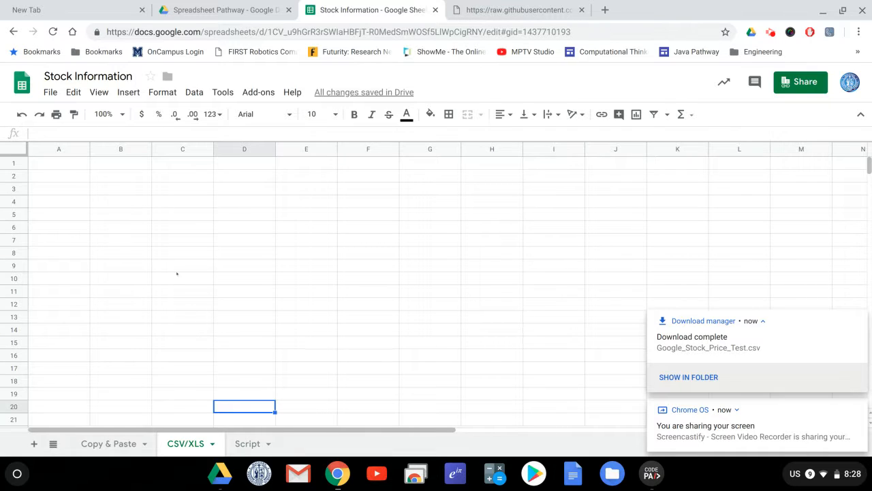
{"action": "left_click", "coordinate": [51, 92]}
{"action": "left_click", "coordinate": [76, 183]}
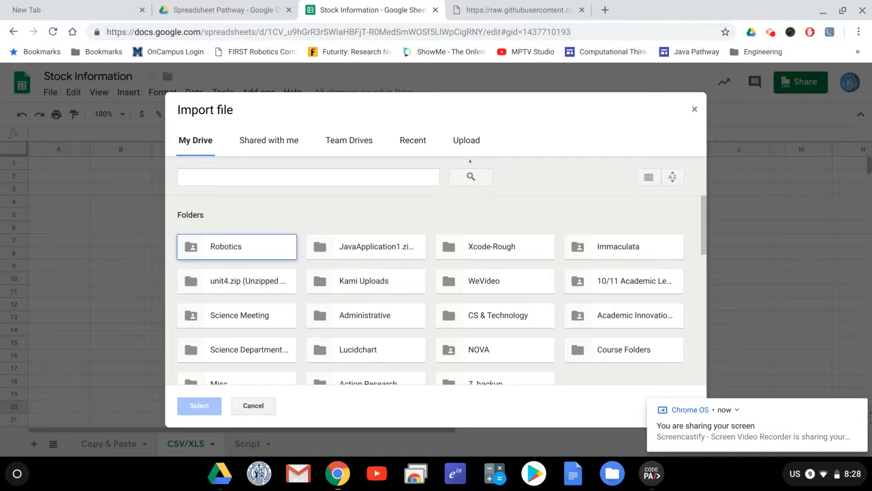
{"action": "left_click", "coordinate": [466, 139]}
{"action": "left_click", "coordinate": [419, 290]}
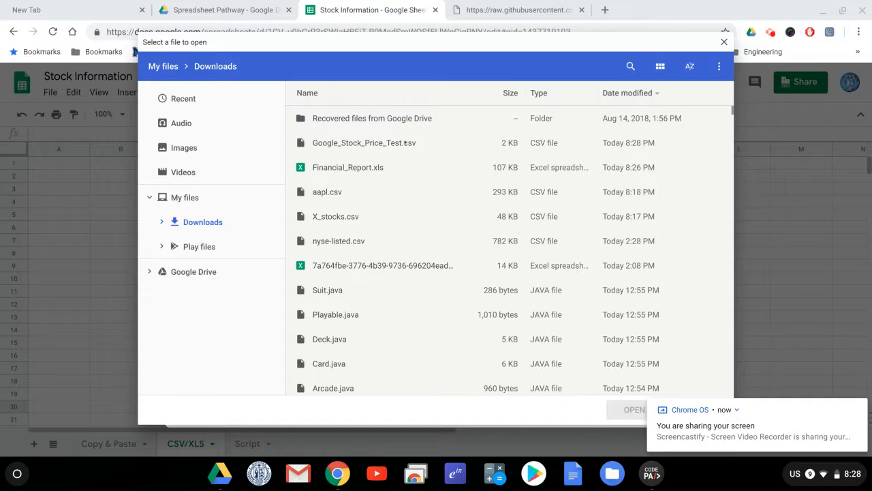
{"action": "left_click", "coordinate": [407, 145]}
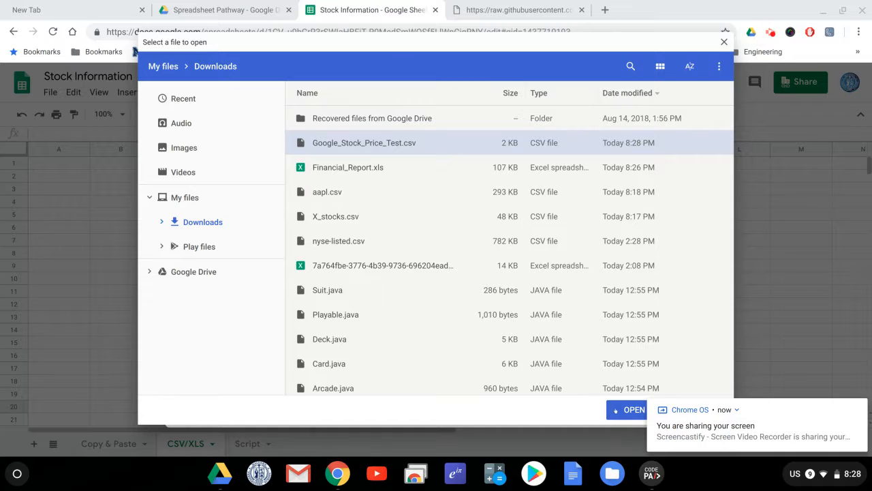
{"action": "left_click", "coordinate": [618, 410]}
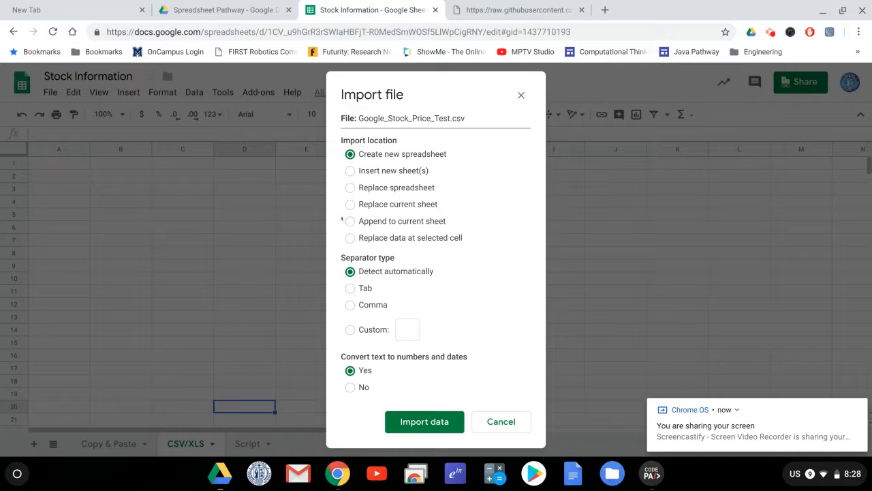
Set the import location to Append to current sheet and import the data.
{"action": "left_click", "coordinate": [350, 204]}
{"action": "left_click", "coordinate": [350, 220]}
{"action": "left_click", "coordinate": [418, 423]}
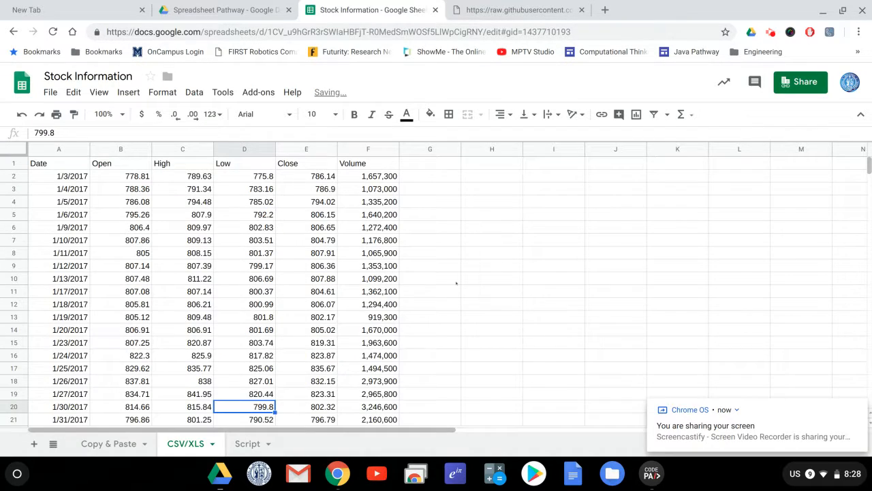
{"action": "left_click", "coordinate": [482, 267]}
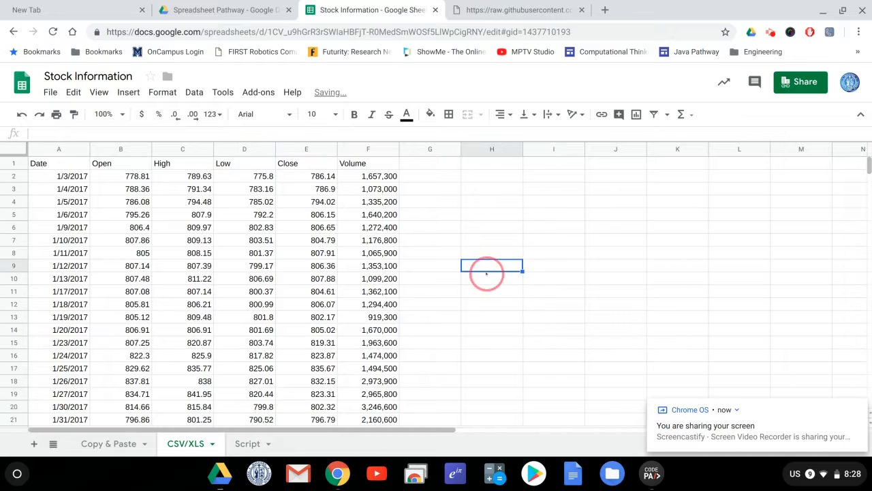
Compare the data on the Copy & Paste sheet with the imported rows on the CSV/XLS sheet.
{"action": "left_click", "coordinate": [109, 443]}
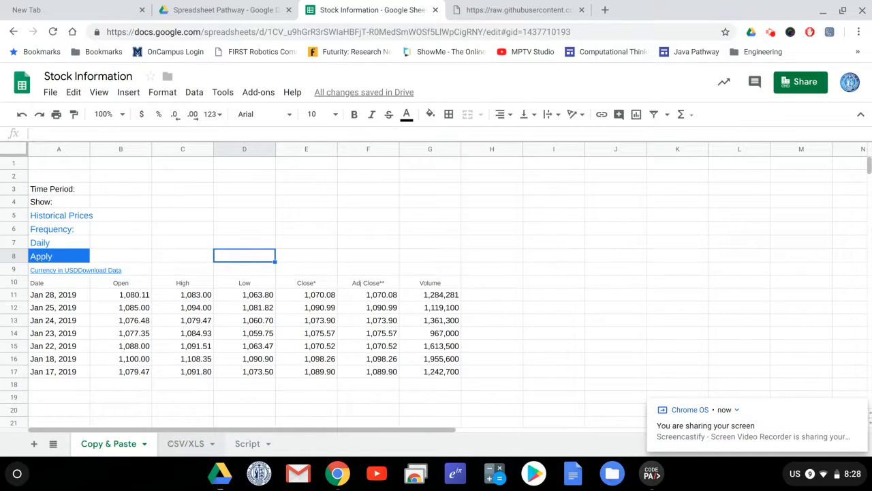
{"action": "left_click", "coordinate": [185, 444]}
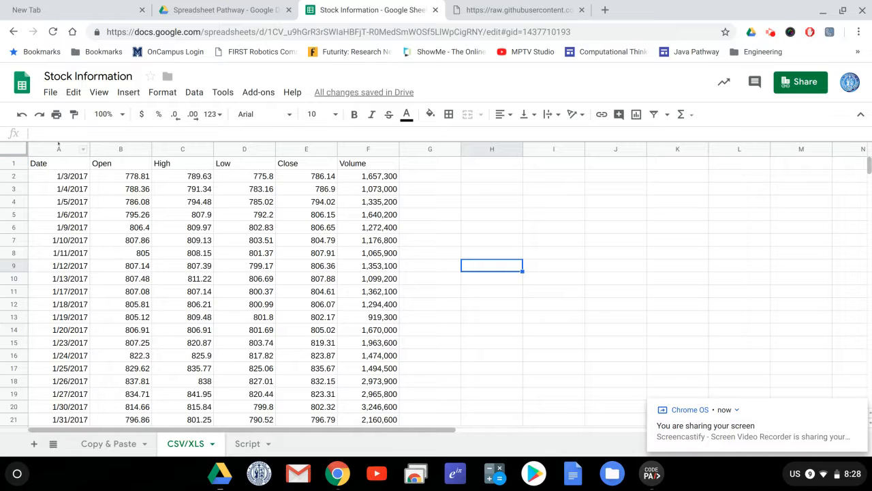
{"action": "scroll", "coordinate": [263, 225], "scroll_direction": "down", "scroll_amount": 5}
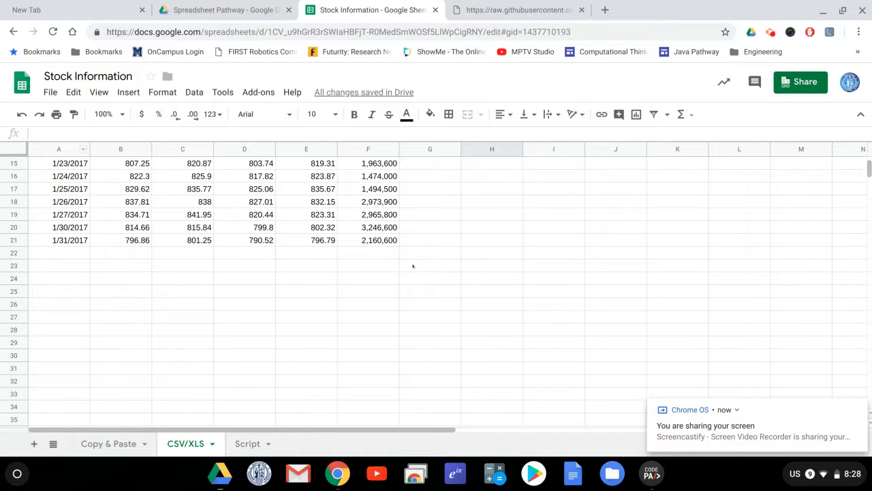
{"action": "scroll", "coordinate": [416, 268], "scroll_direction": "up", "scroll_amount": 5}
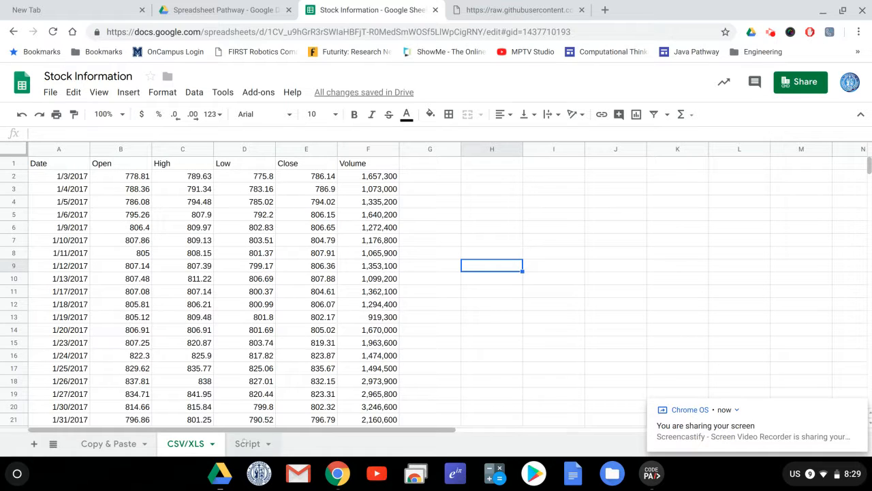
Switch to the Script sheet and start editing cell A1.
{"action": "left_click", "coordinate": [247, 444]}
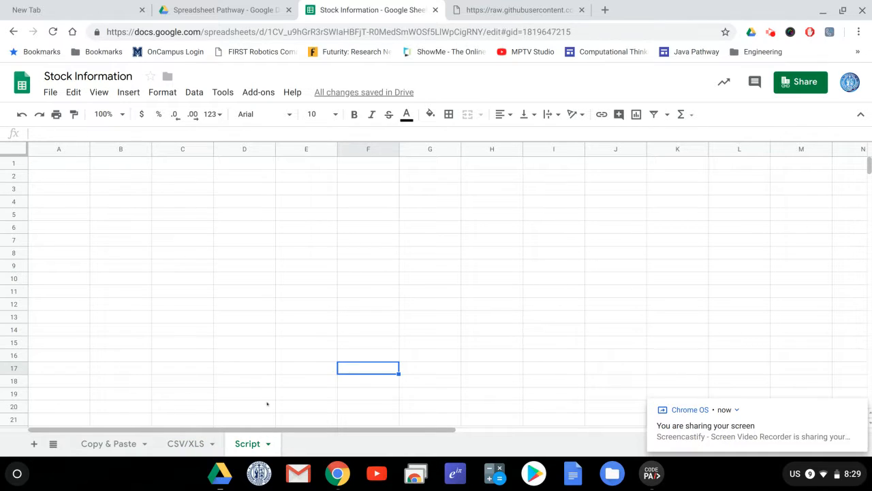
{"action": "left_click", "coordinate": [72, 168]}
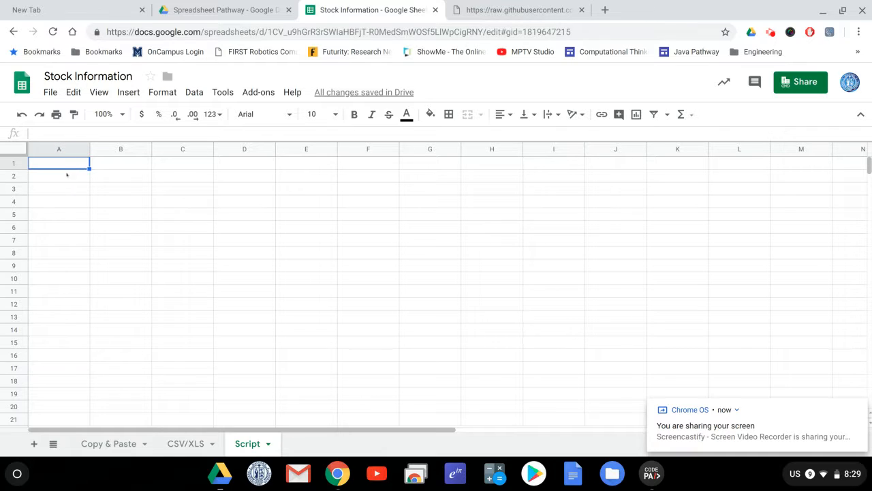
{"action": "double_click", "coordinate": [60, 165]}
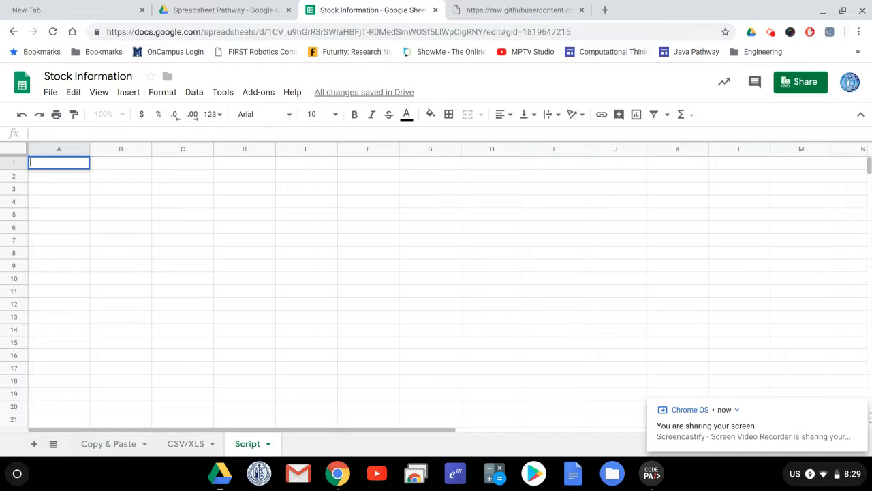
Enter googlefinance as plain text in cell A1, without an equals sign.
{"action": "type", "text": "="}
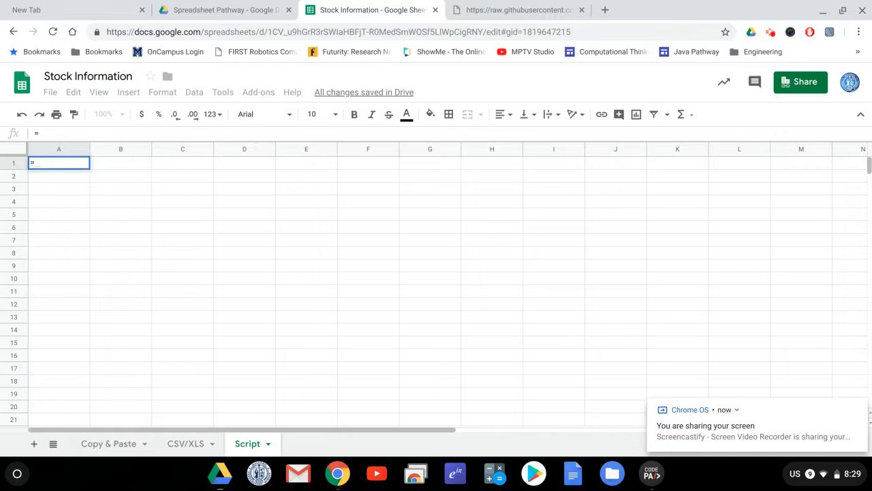
{"action": "key", "text": "BackSpace"}
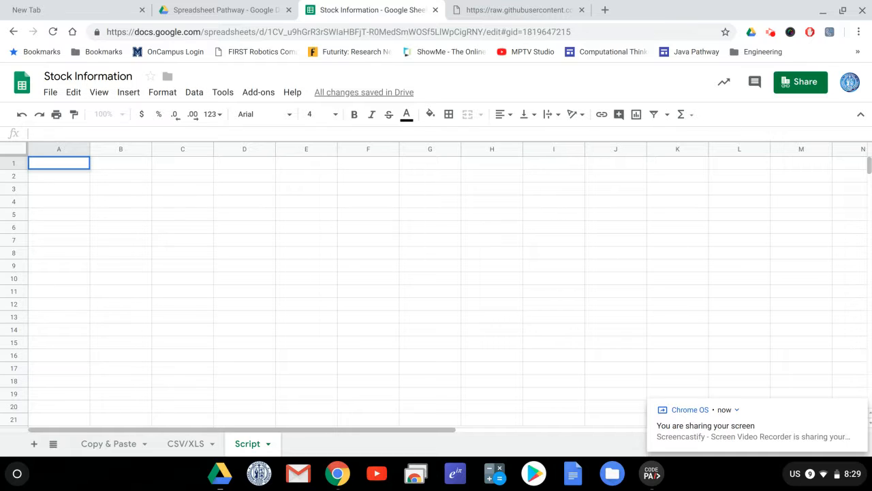
{"action": "type", "text": "googlefinance"}
{"action": "key", "text": "Return"}
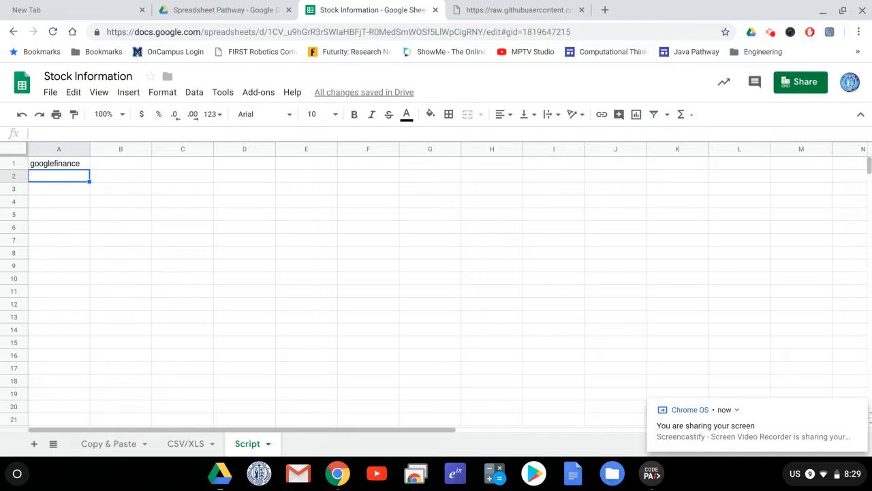
Replace the text in cell A1 with the start of a GOOGLEFINANCE formula using "GOOG" as the ticker.
{"action": "double_click", "coordinate": [65, 163]}
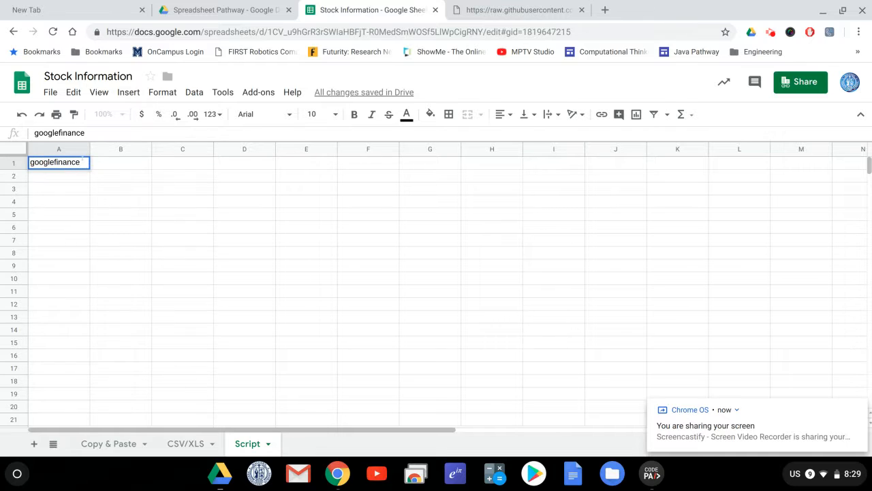
{"action": "left_click_drag", "start_coordinate": [84, 163], "coordinate": [22, 137]}
{"action": "type", "text": "=goo"}
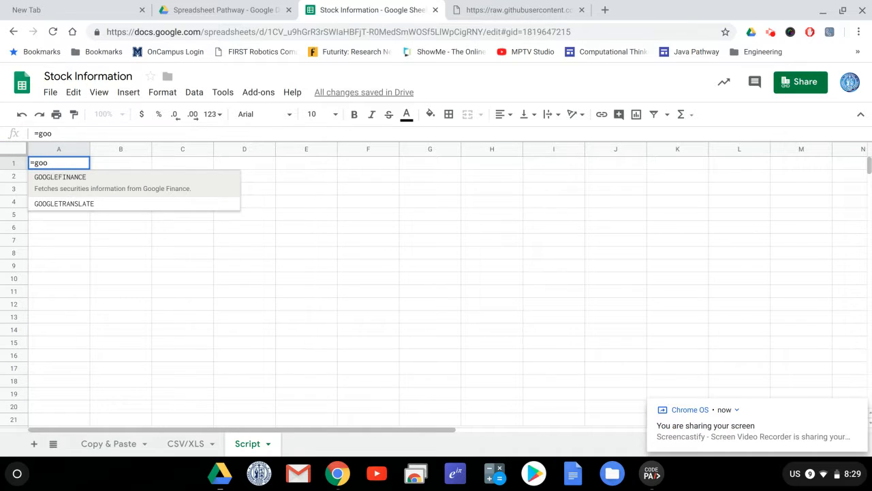
{"action": "left_click", "coordinate": [74, 178]}
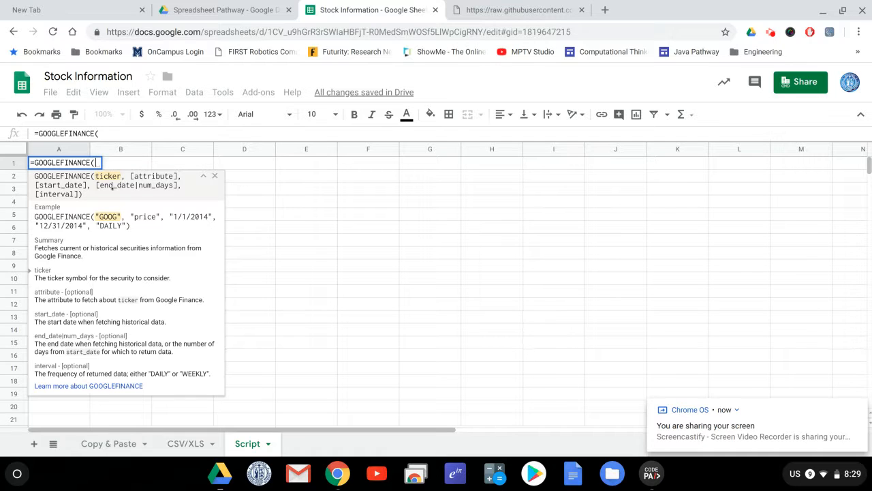
{"action": "type", "text": "\""}
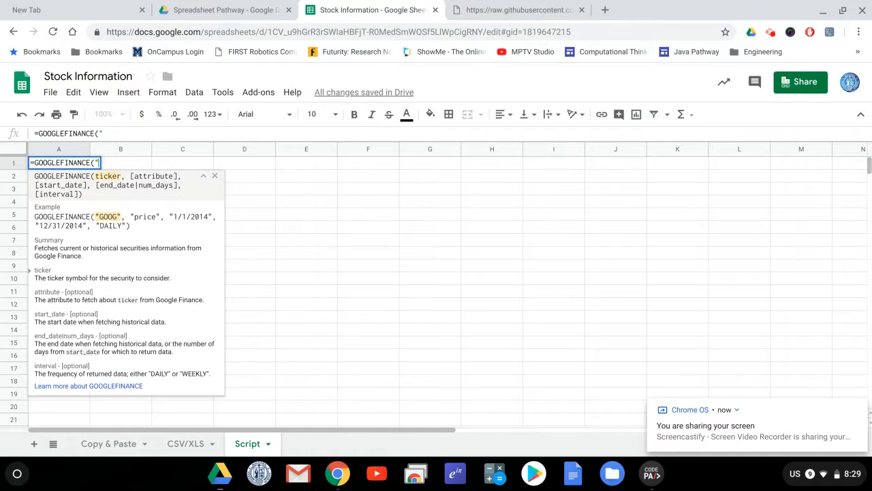
{"action": "type", "text": "GOOG\""}
{"action": "type", "text": ", "}
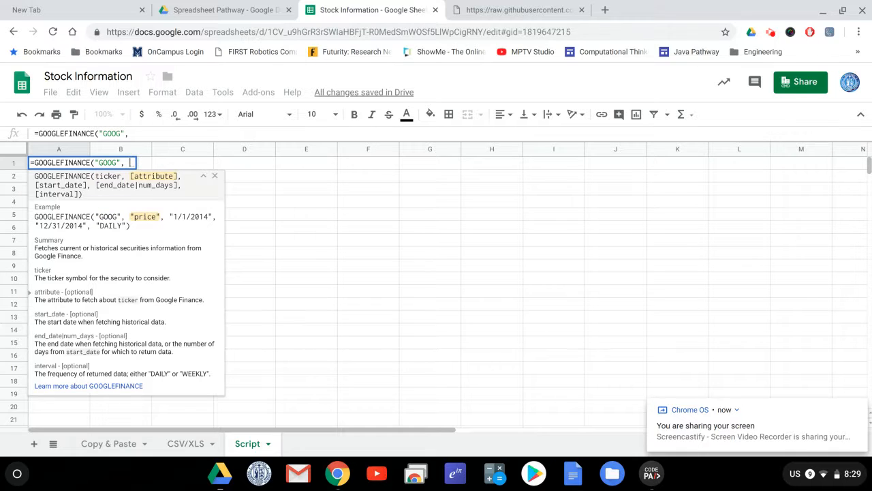
Add the attribute "price" and the start date "1/1/2008" to the GOOGLEFINANCE formula in A1.
{"action": "type", "text": "\"price"}
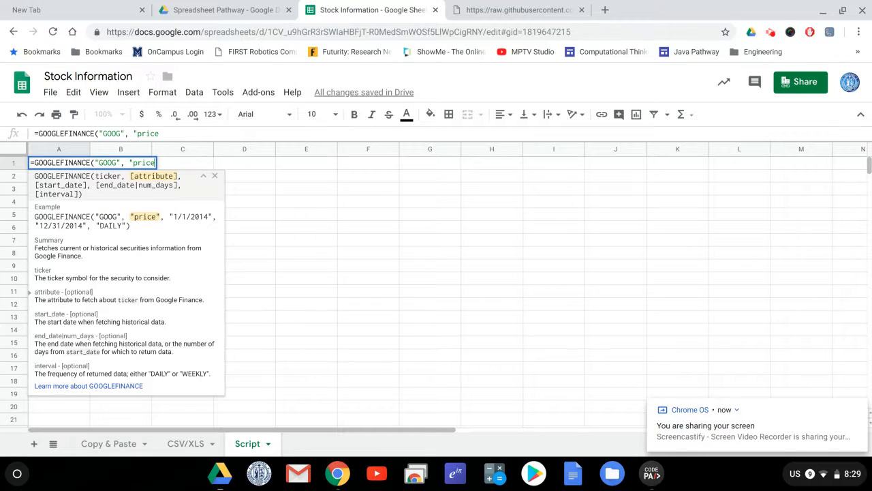
{"action": "type", "text": "."}
{"action": "key", "text": "BackSpace"}
{"action": "type", "text": "\", "}
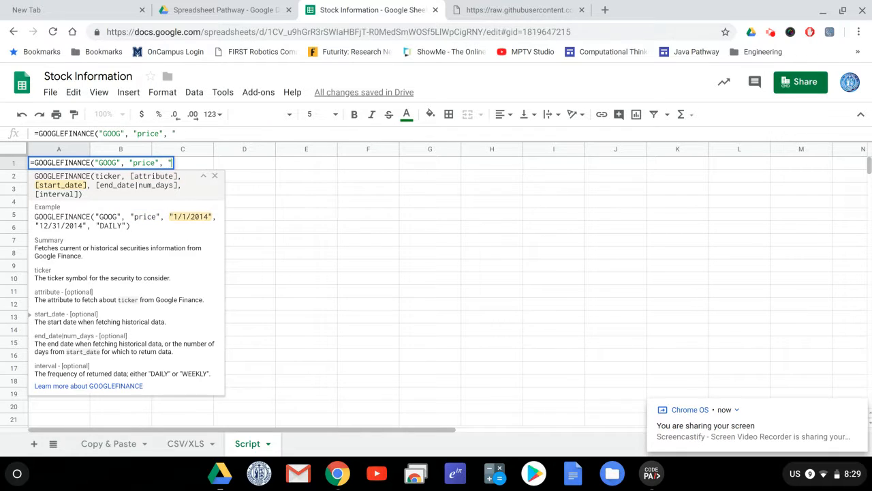
{"action": "type", "text": "\"1/1/200"}
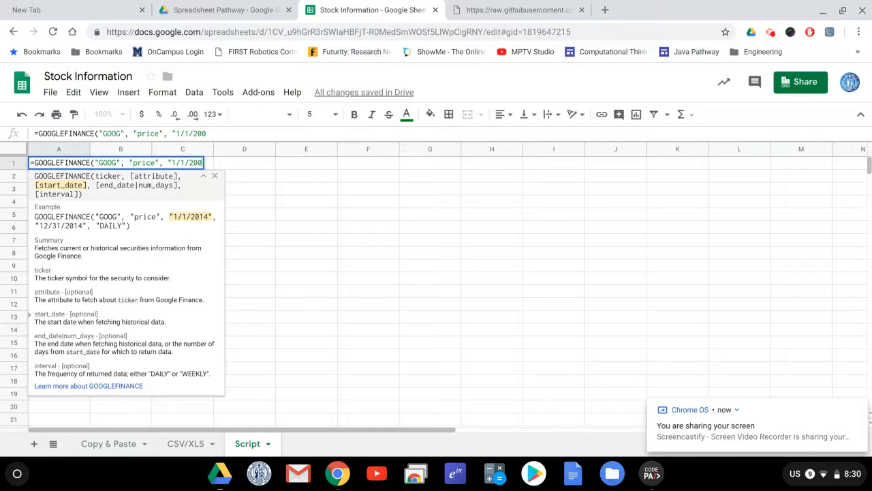
{"action": "type", "text": "8\","}
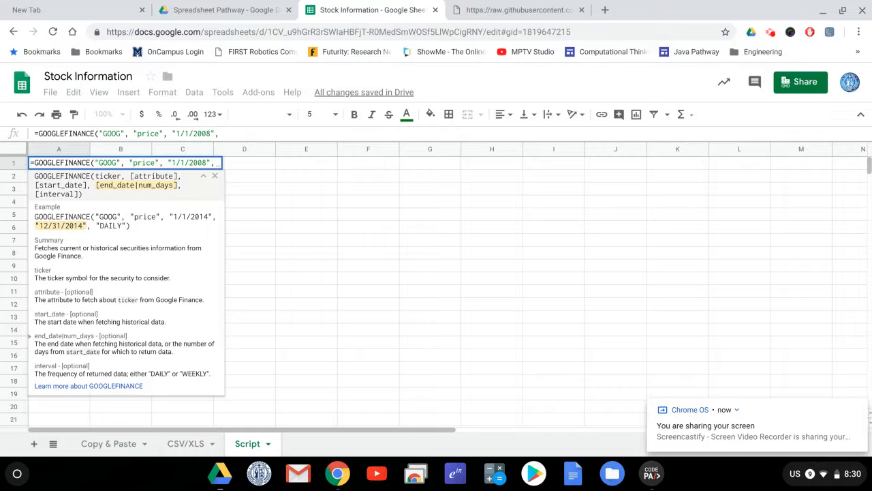
Complete the GOOGLEFINANCE formula in A1 with today() as the end date and "weekly" as the interval, and enter it.
{"action": "type", "text": "today()"}
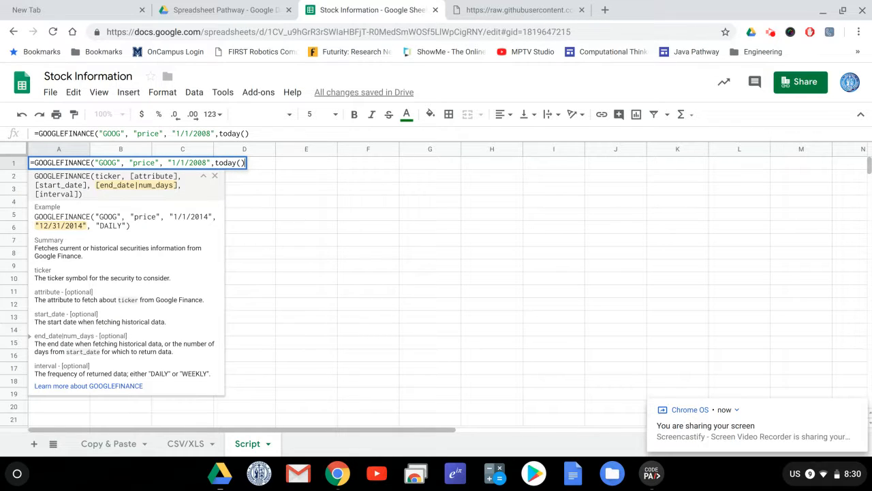
{"action": "type", "text": ","}
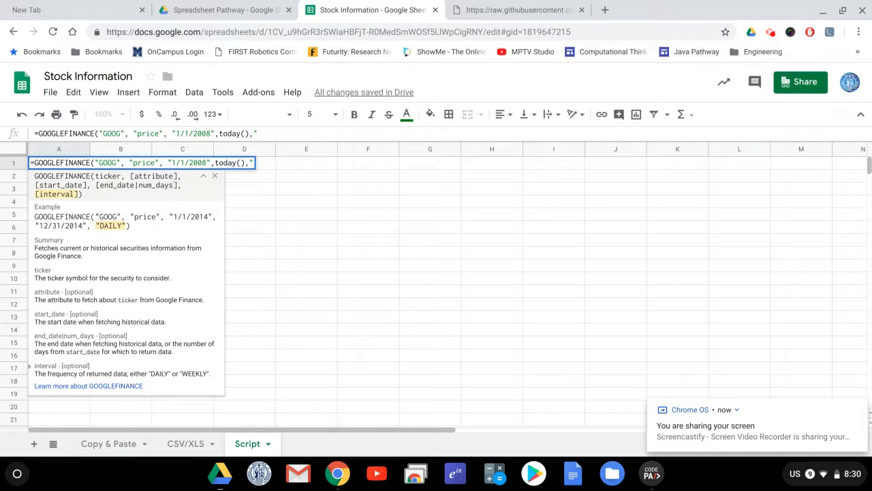
{"action": "type", "text": "\"weekly"}
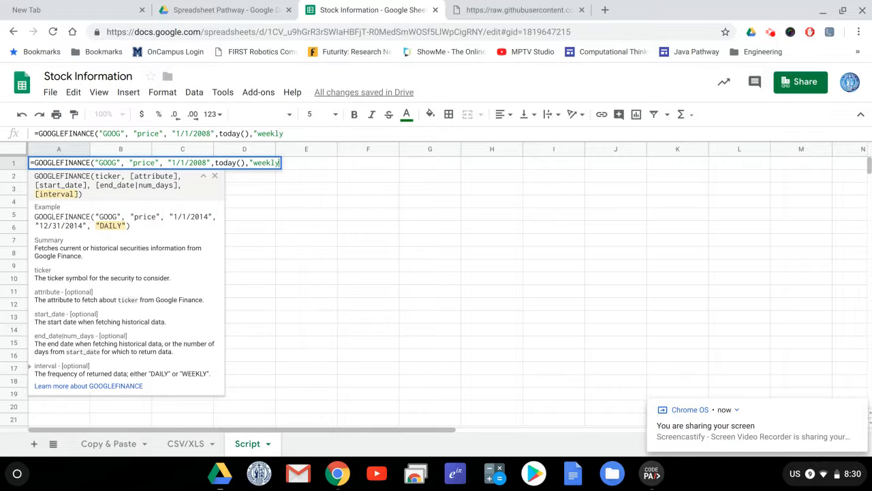
{"action": "type", "text": "\")"}
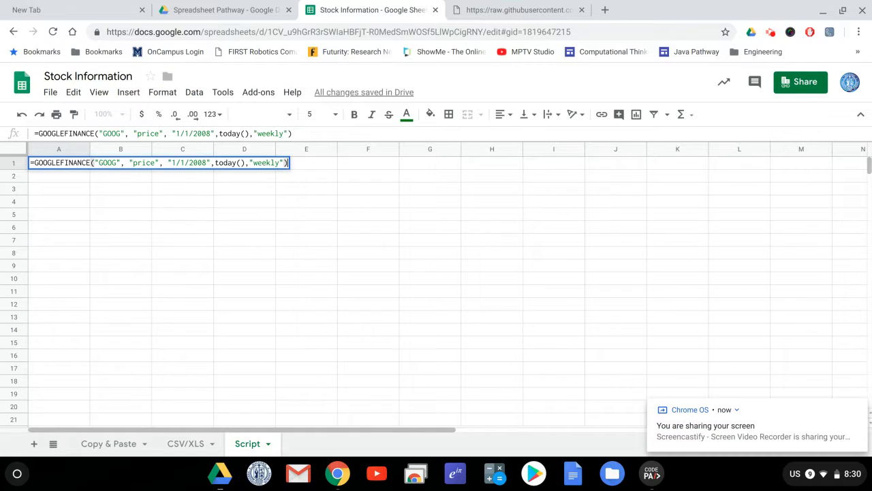
{"action": "key", "text": "Return"}
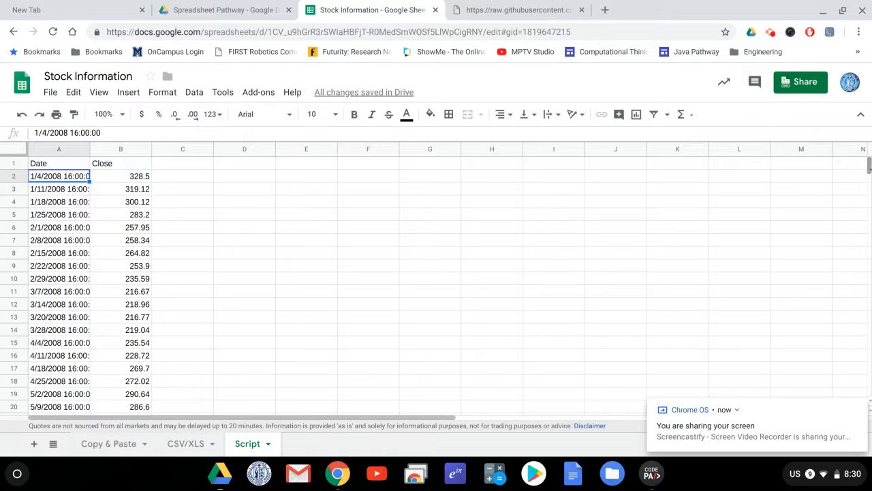
Examine the fetched weekly dates and closing prices on the Script sheet down to the last row and back up.
{"action": "left_click_drag", "start_coordinate": [870, 171], "coordinate": [857, 290]}
{"action": "scroll", "coordinate": [384, 238], "scroll_direction": "down", "scroll_amount": 6}
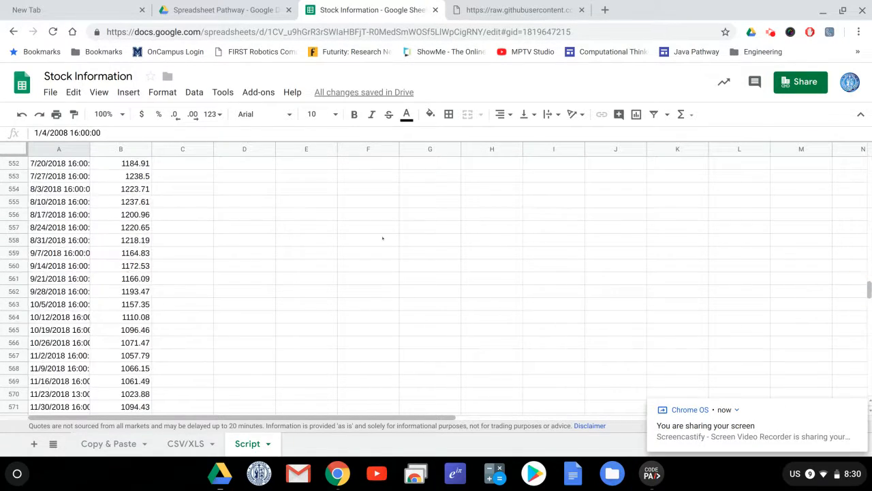
{"action": "left_click_drag", "start_coordinate": [138, 243], "coordinate": [40, 226]}
{"action": "left_click", "coordinate": [225, 270]}
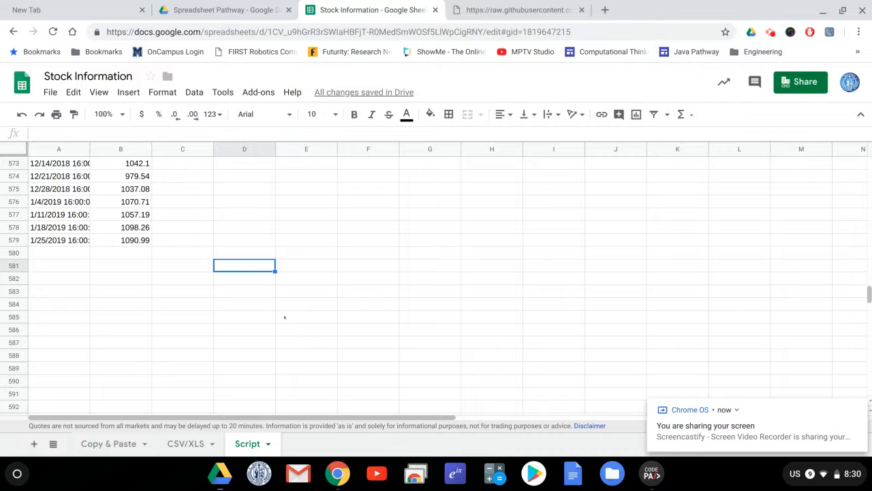
{"action": "scroll", "coordinate": [264, 294], "scroll_direction": "up", "scroll_amount": 20}
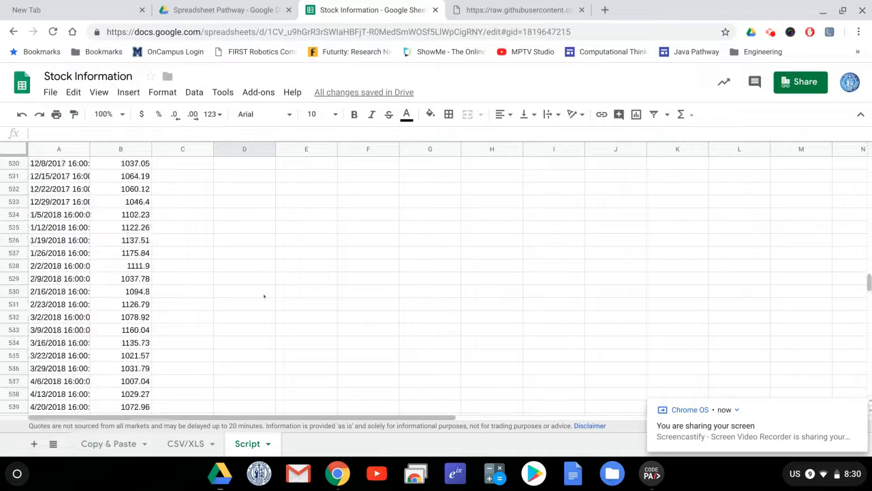
{"action": "scroll", "coordinate": [264, 295], "scroll_direction": "up", "scroll_amount": 20}
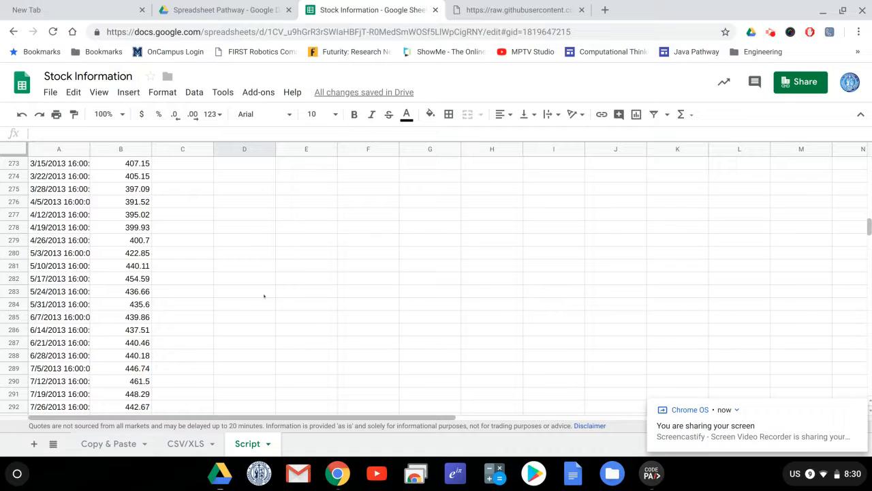